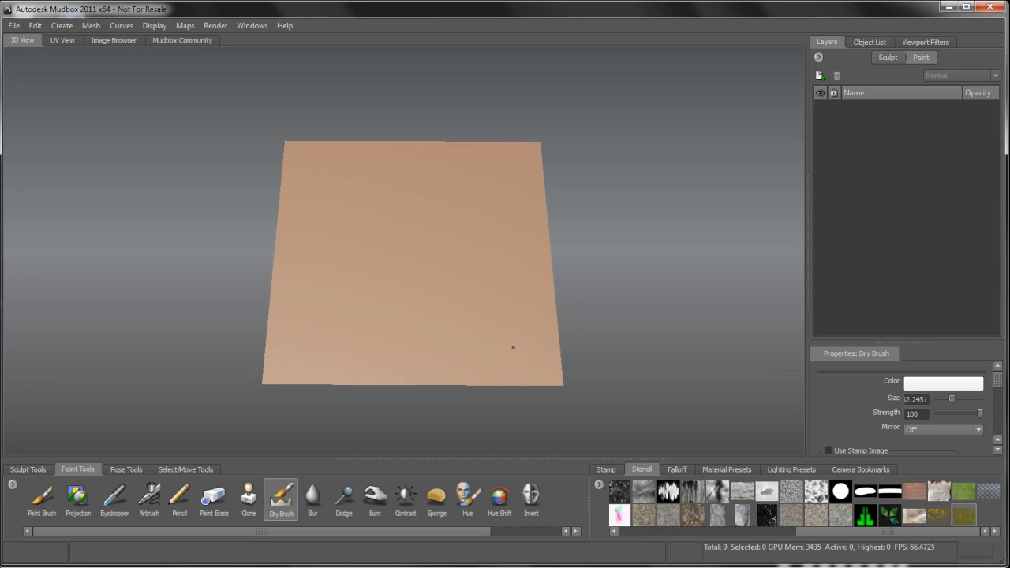
- Examine the plane's UV layout in the UV view
mouse_move(513, 348)
left_mouse_down("alt")
mouse_move(513, 361)
mouse_move(510, 351)
left_mouse_up("alt")
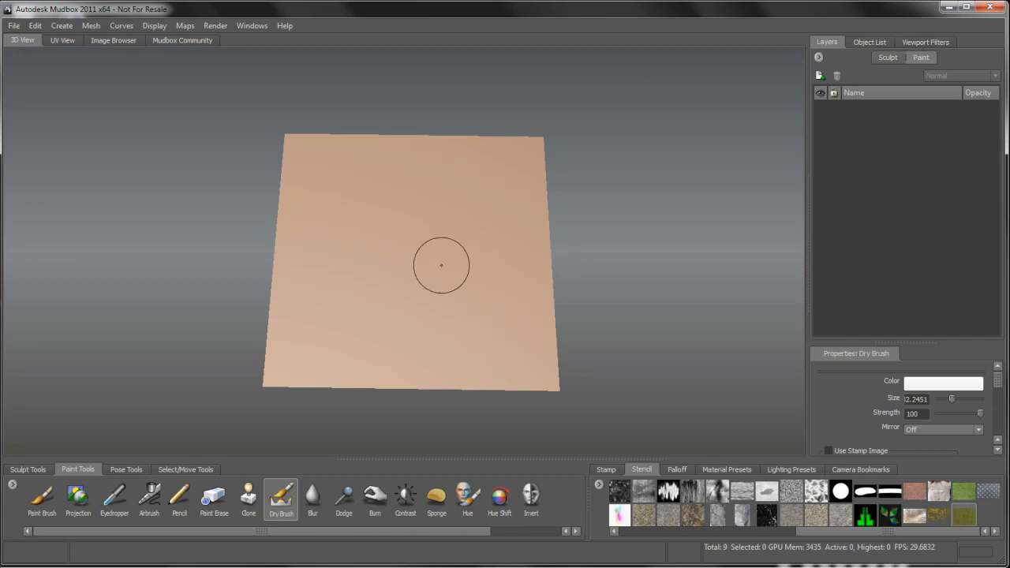
left_click(60, 41)
middle_click_drag(404, 318, 476, 289, "alt")
scroll(461, 292, "up", 2)
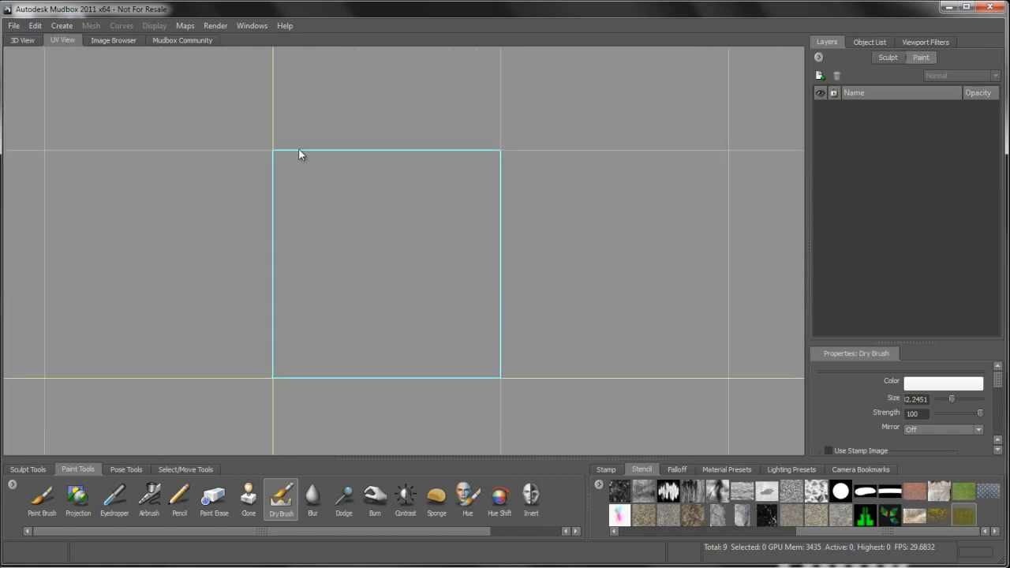
- Display the wireframe on the plane in the 3D view and compare its grid of faces with the UV layout
left_click(22, 40)
key("shift+w")
scroll(429, 305, "up", 5)
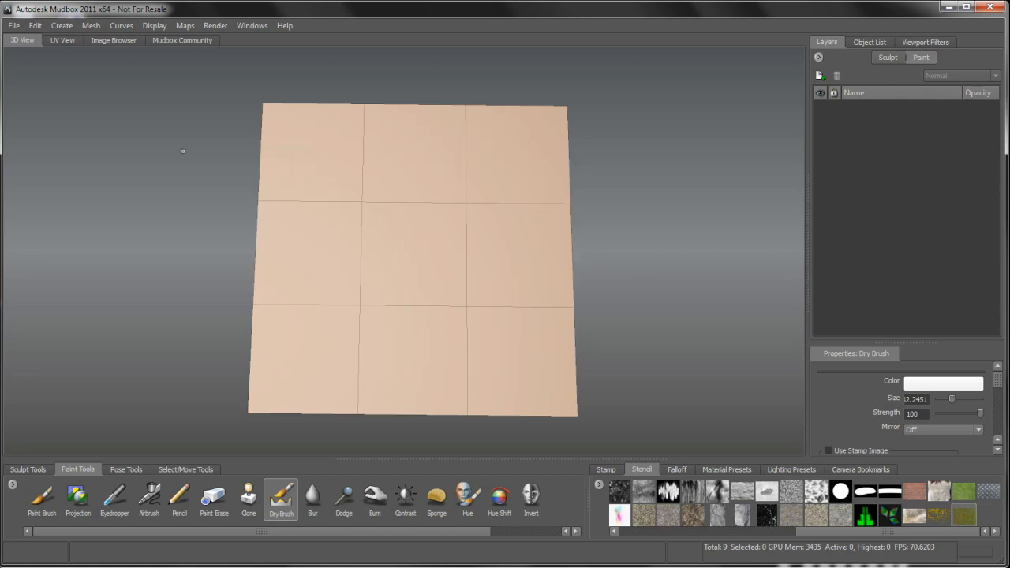
left_click(62, 41)
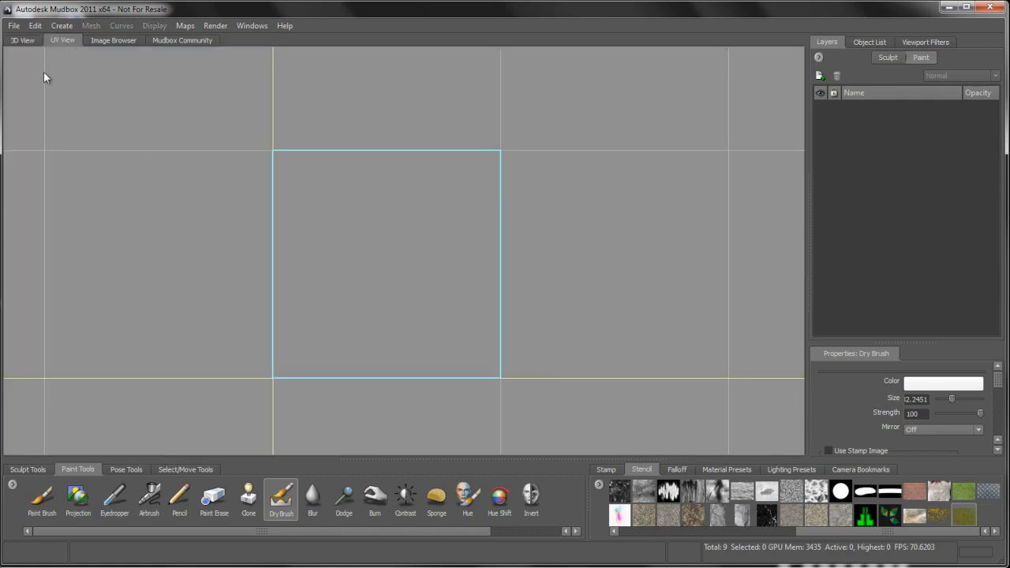
left_click(22, 40)
mouse_move(475, 263)
left_mouse_down("alt")
mouse_move(466, 273)
mouse_move(459, 251)
left_mouse_up("alt")
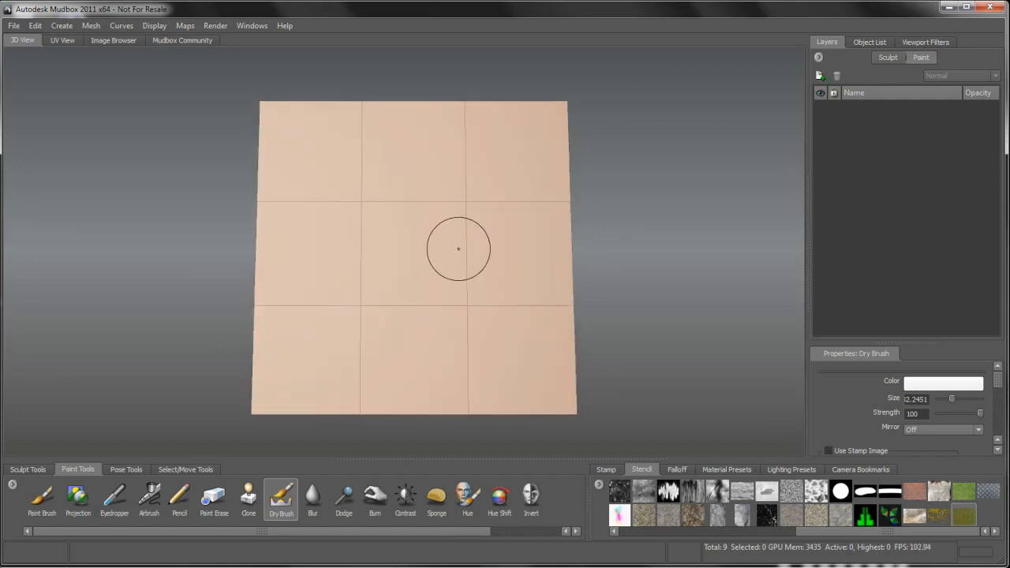
right_click_drag(458, 249, 456, 268, "alt")
middle_click_drag(457, 272, 458, 261, "alt")
left_click_drag(458, 261, 456, 270, "alt")
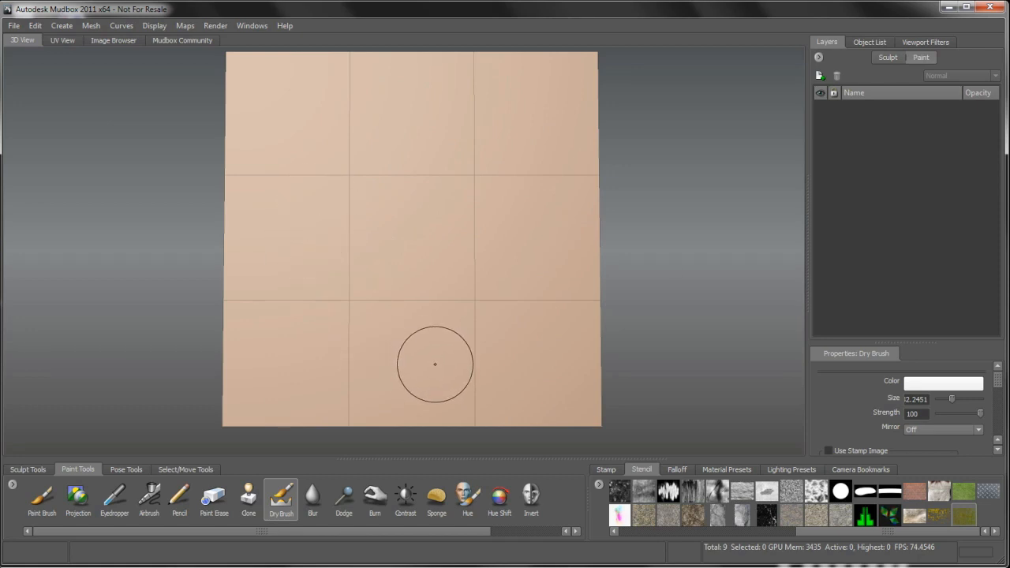
- Use the Projection brush on the plane and create a Diffuse paint layer saved as TIFF [8 bit, RGBA], accepting the multiple tiles notice
left_click(76, 499)
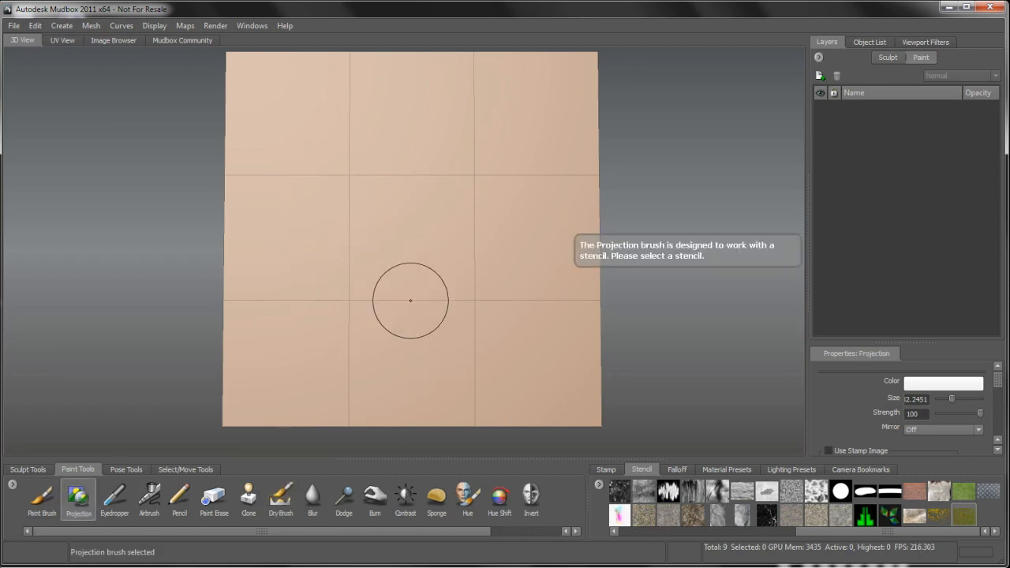
scroll(426, 332, "up", 3)
left_click_drag(425, 335, 433, 328, "alt")
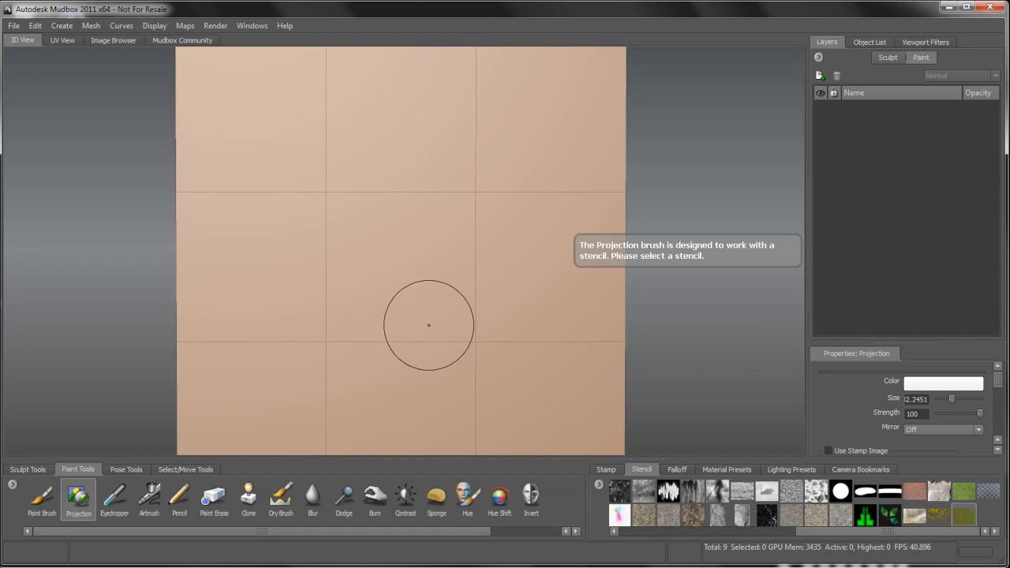
left_click_drag(433, 297, 443, 290, "alt")
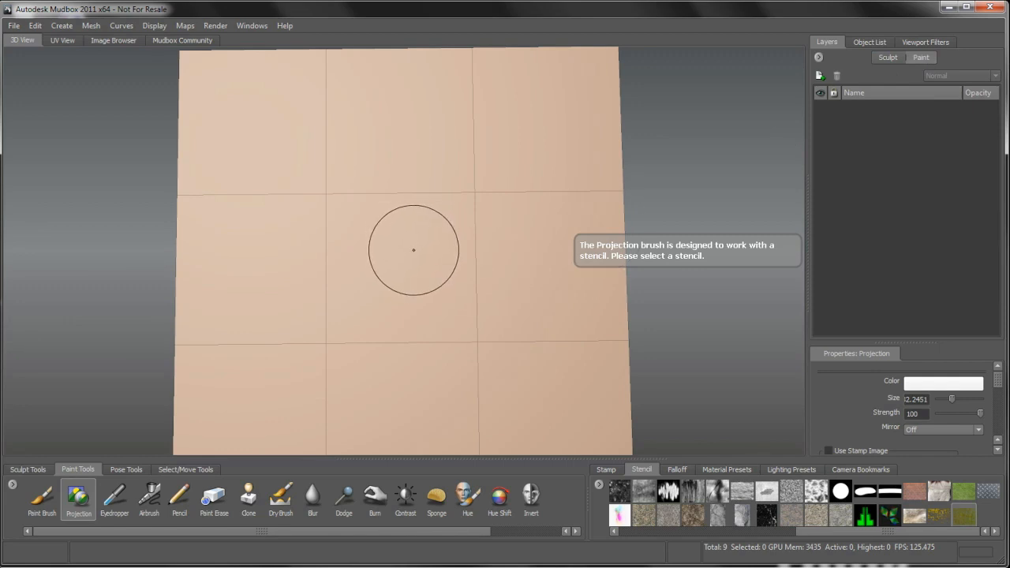
left_click(416, 262)
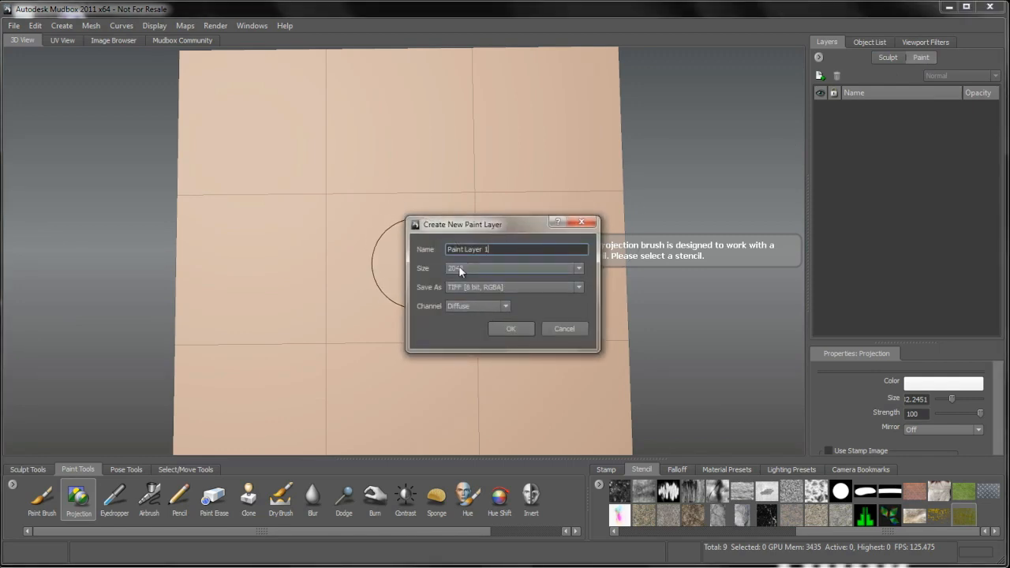
left_click(512, 328)
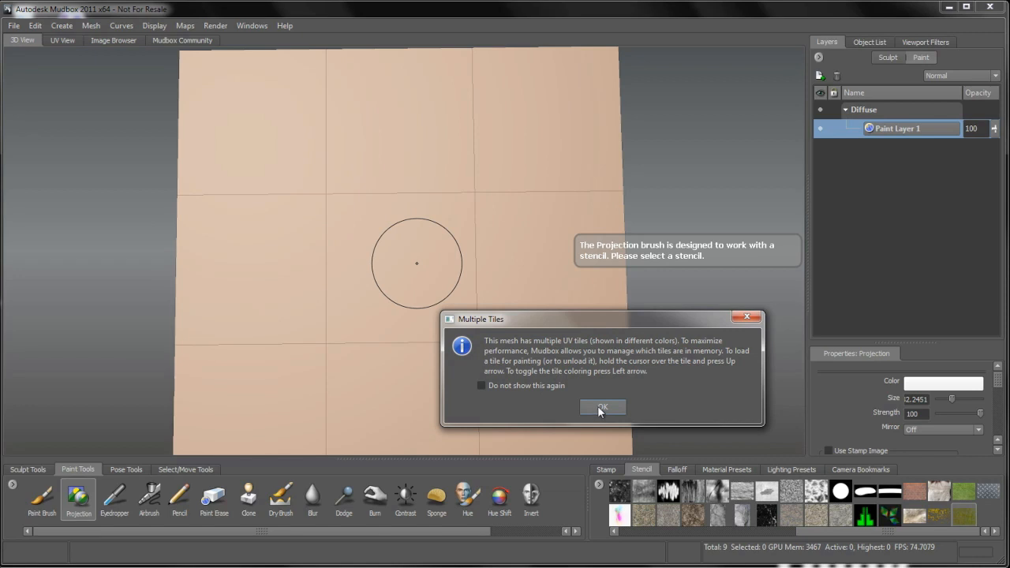
left_click(601, 407)
- Load the grey cracked stone image as a stencil over the plane, checking the plane with its wireframe off and on
mouse_move(466, 308)
left_mouse_down("alt")
mouse_move(458, 318)
mouse_move(457, 292)
mouse_move(465, 324)
left_mouse_up("alt")
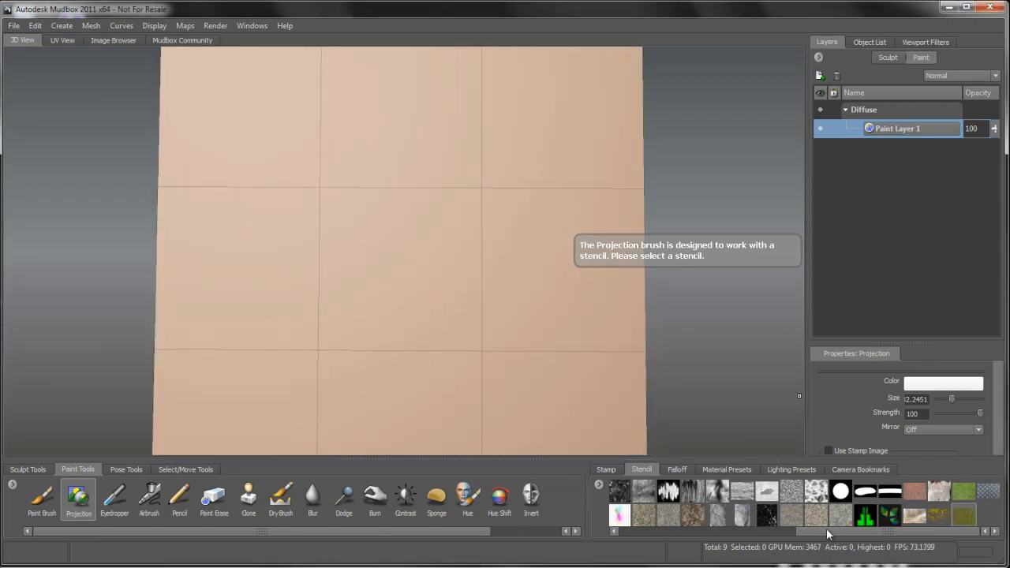
left_click_drag(826, 532, 784, 530)
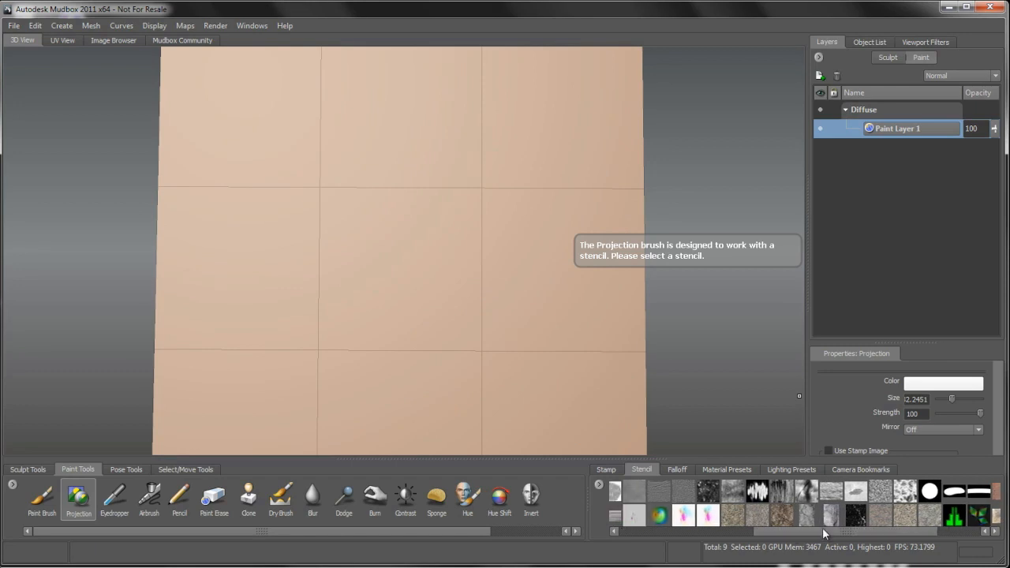
left_click(808, 515)
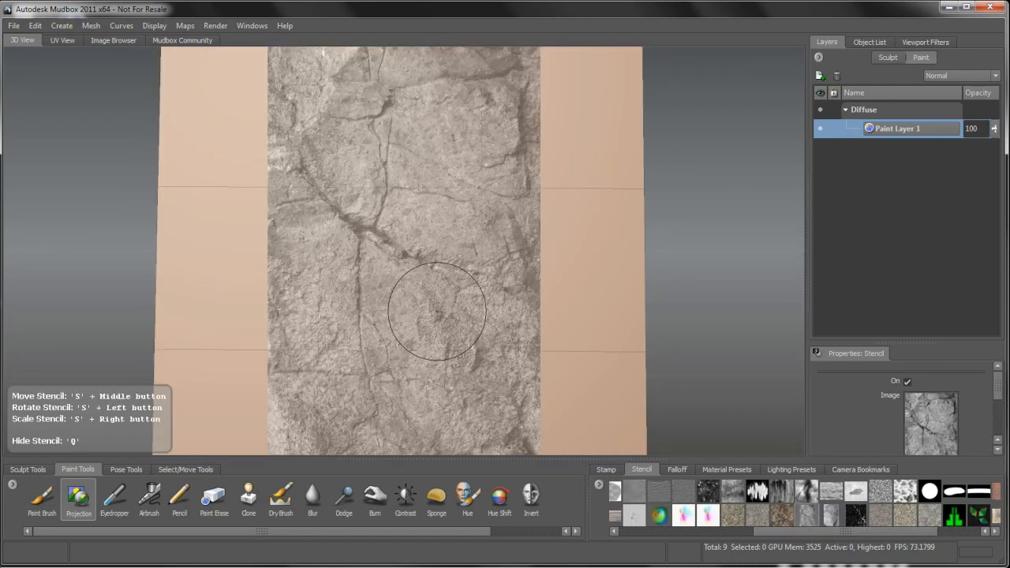
left_click_drag(437, 312, 442, 314, "alt")
right_click_drag(442, 313, 436, 236, "alt")
key("w")
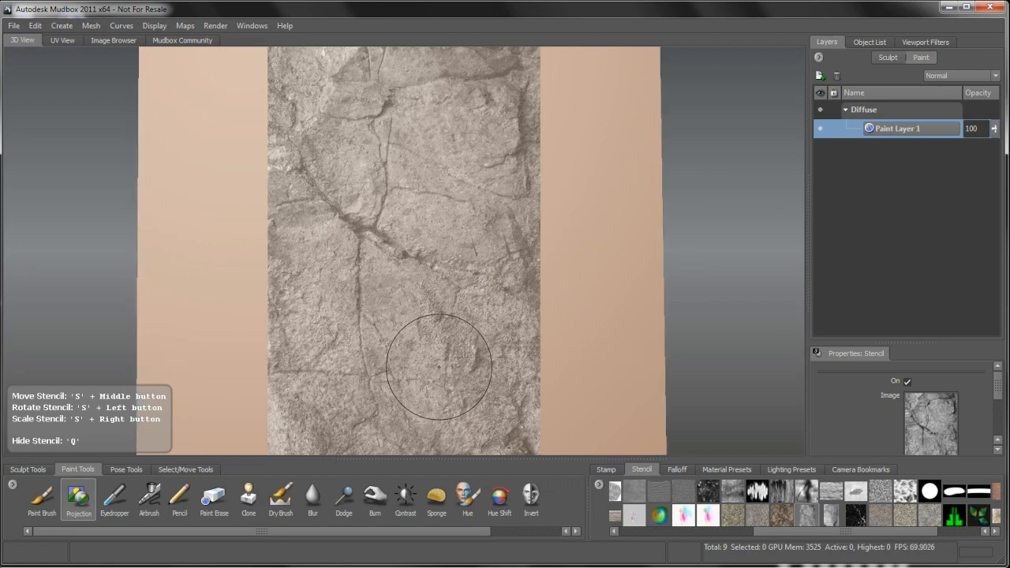
key("w")
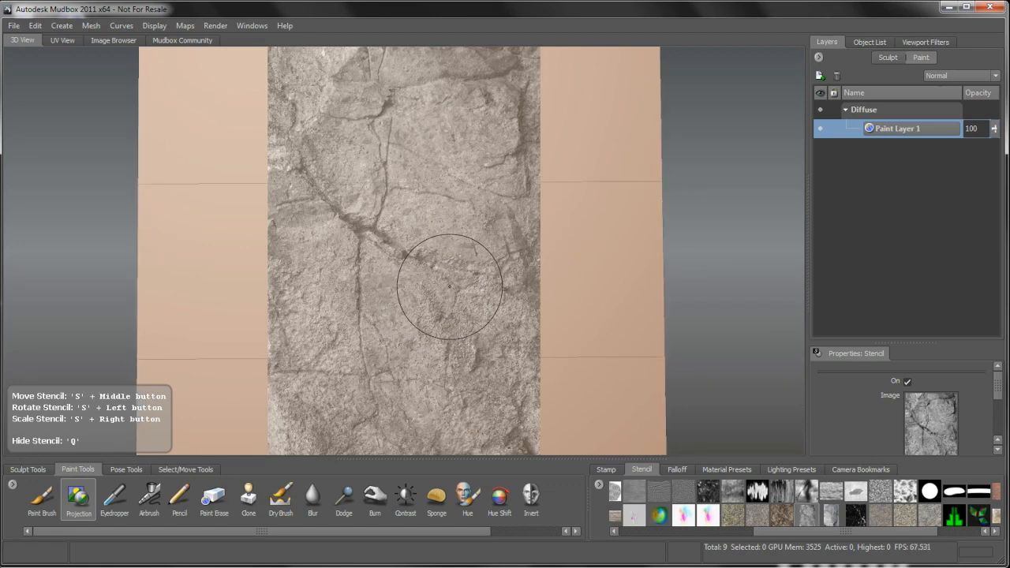
- Examine how the plane's tiles line up beneath the stone stencil, comparing the view with the stencil hidden and shown
right_click_drag(422, 311, 454, 333, "alt")
mouse_move(453, 333)
left_mouse_down("alt")
mouse_move(460, 319)
mouse_move(442, 351)
mouse_move(425, 355)
mouse_move(454, 339)
left_mouse_up("alt")
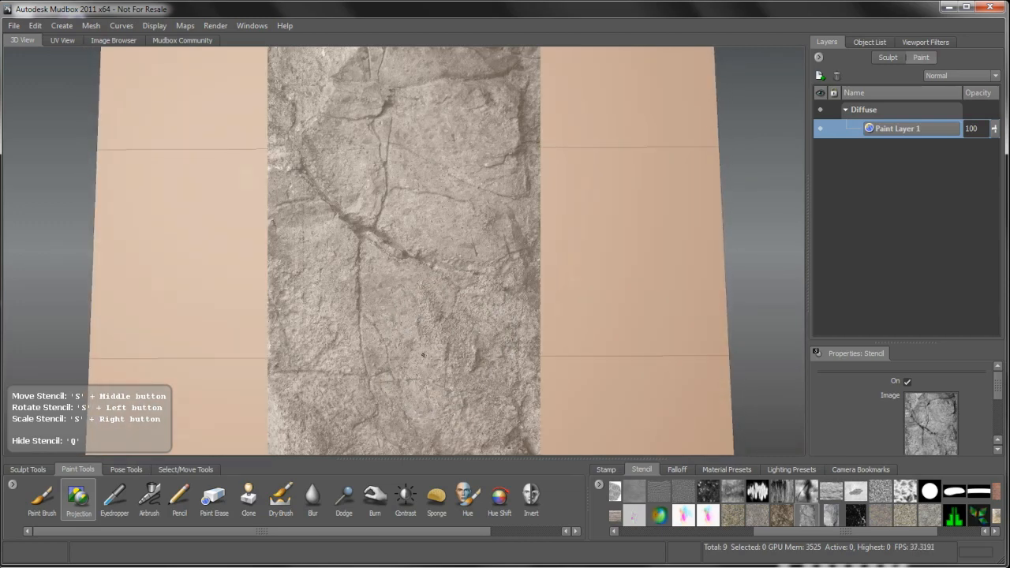
right_click_drag(455, 338, 420, 292, "alt")
left_click_drag(421, 292, 420, 274, "alt")
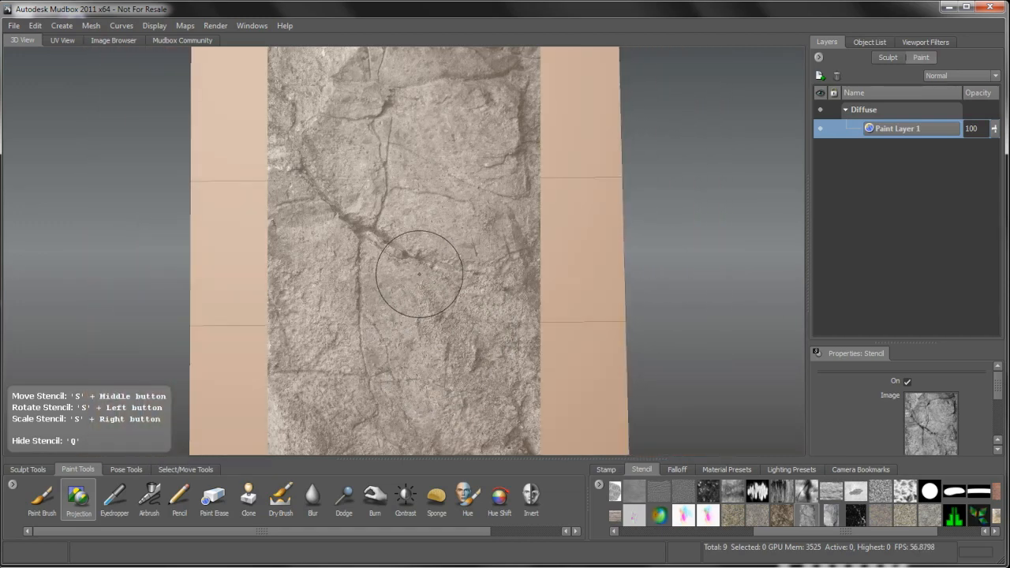
right_click_drag(420, 274, 419, 339, "alt")
left_click_drag(420, 339, 423, 336, "alt")
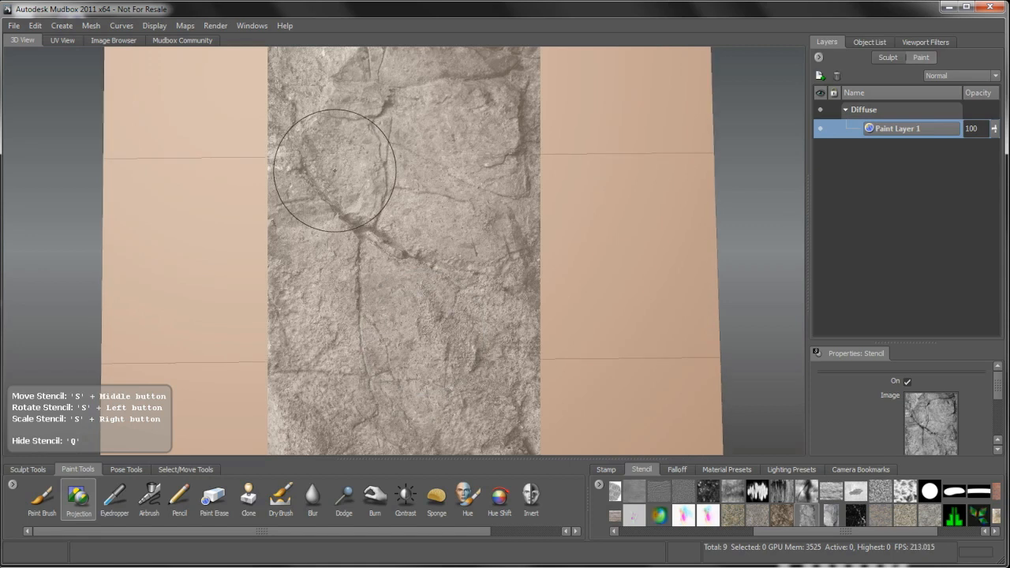
key("q")
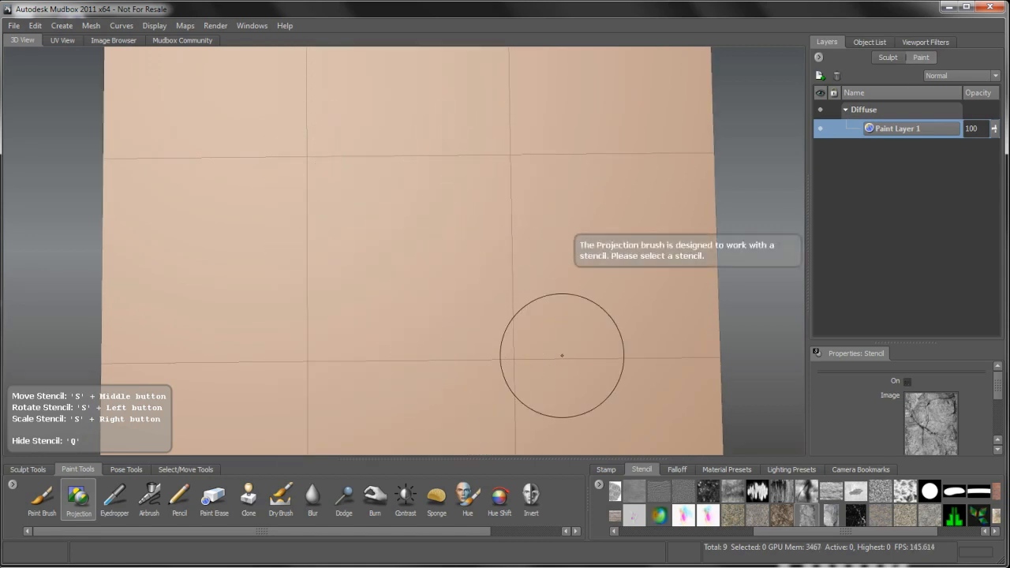
right_click_drag(420, 329, 424, 279, "alt")
mouse_move(424, 280)
left_mouse_down("alt")
mouse_move(422, 310)
mouse_move(455, 329)
left_mouse_up("alt")
key("q")
- Move and enlarge the cracked stone stencil over the middle of the plane
right_click_drag(456, 329, 468, 324, "alt")
mouse_move(467, 324)
middle_mouse_down()
mouse_move(458, 244)
mouse_move(462, 378)
middle_mouse_up()
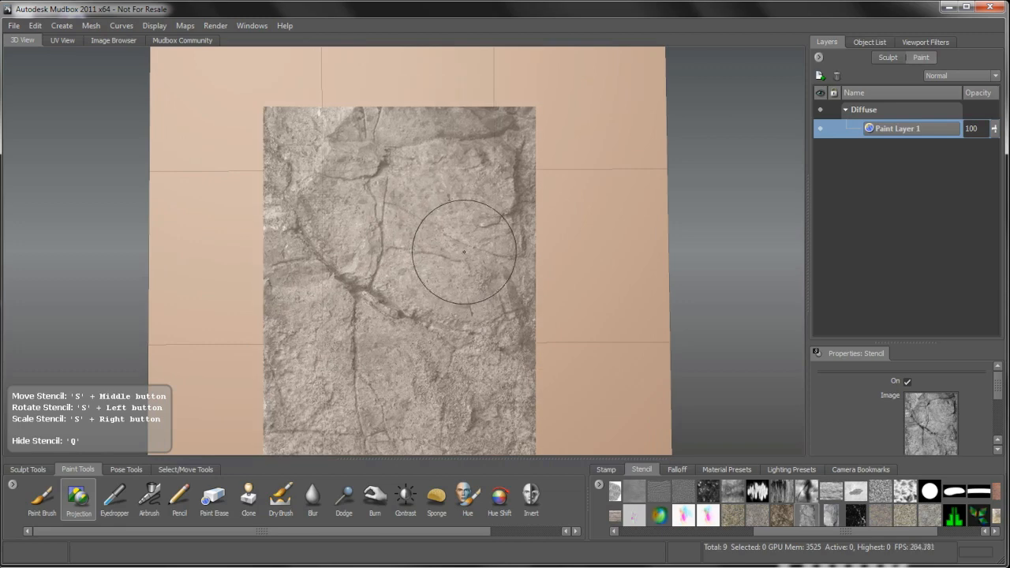
mouse_move(469, 248)
right_mouse_down()
mouse_move(460, 248)
mouse_move(459, 210)
right_mouse_up()
middle_click_drag(459, 210, 452, 169)
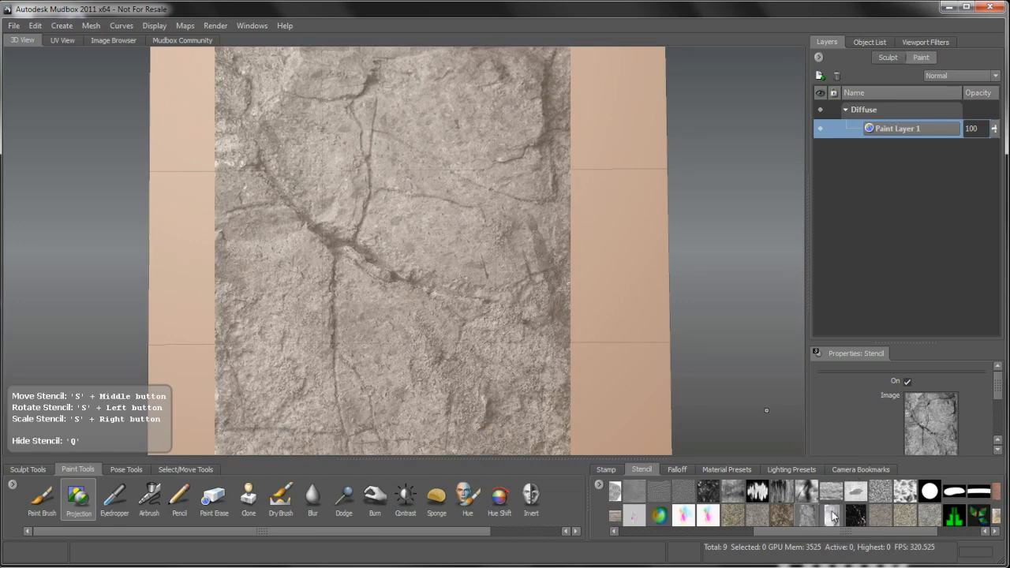
- Switch to the layered rock face stencil, then scale, move and rotate it to cover the plane's centre tile
right_click_drag(505, 236, 476, 230)
middle_click_drag(477, 229, 511, 224)
mouse_move(511, 224)
left_mouse_down()
mouse_move(527, 220)
mouse_move(471, 262)
left_mouse_up()
right_click_drag(471, 262, 514, 284, "alt")
middle_click_drag(514, 284, 522, 296, "alt")
right_click_drag(491, 262, 528, 253)
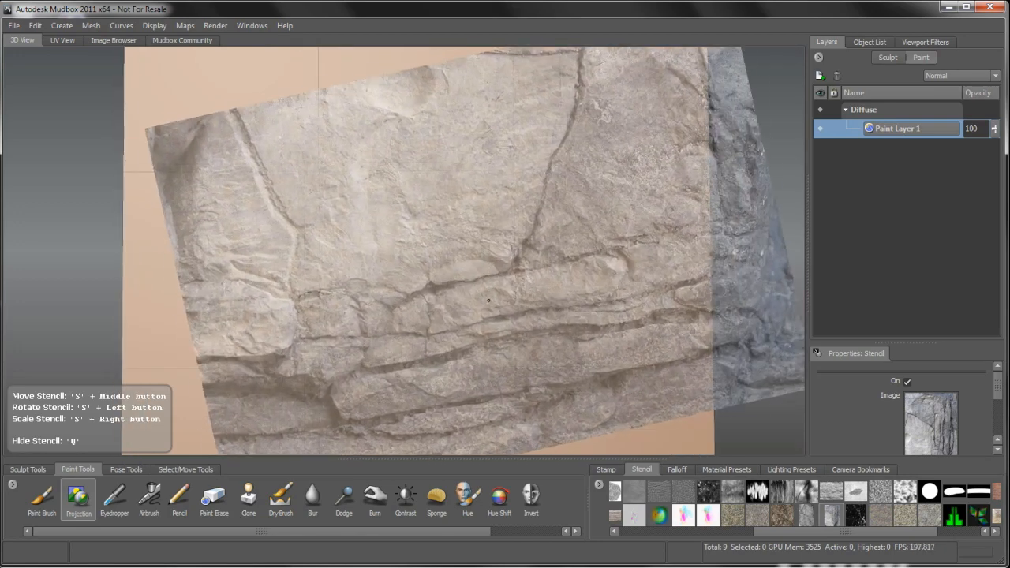
middle_click_drag(528, 252, 512, 306)
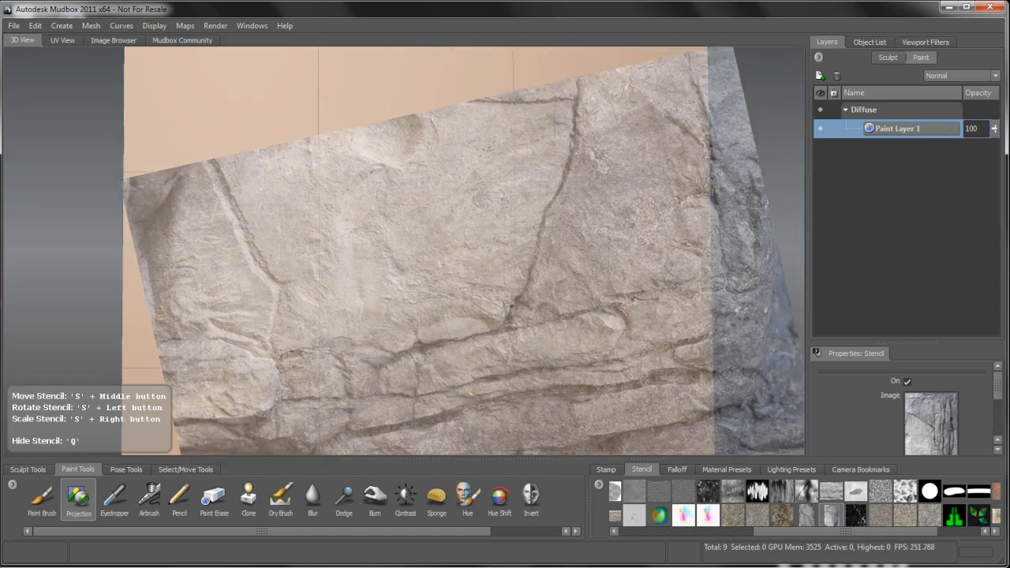
mouse_move(512, 306)
left_mouse_down()
mouse_move(519, 316)
mouse_move(520, 298)
mouse_move(478, 258)
mouse_move(485, 237)
mouse_move(602, 273)
mouse_move(564, 260)
mouse_move(591, 260)
mouse_move(588, 304)
mouse_move(596, 298)
left_mouse_up()
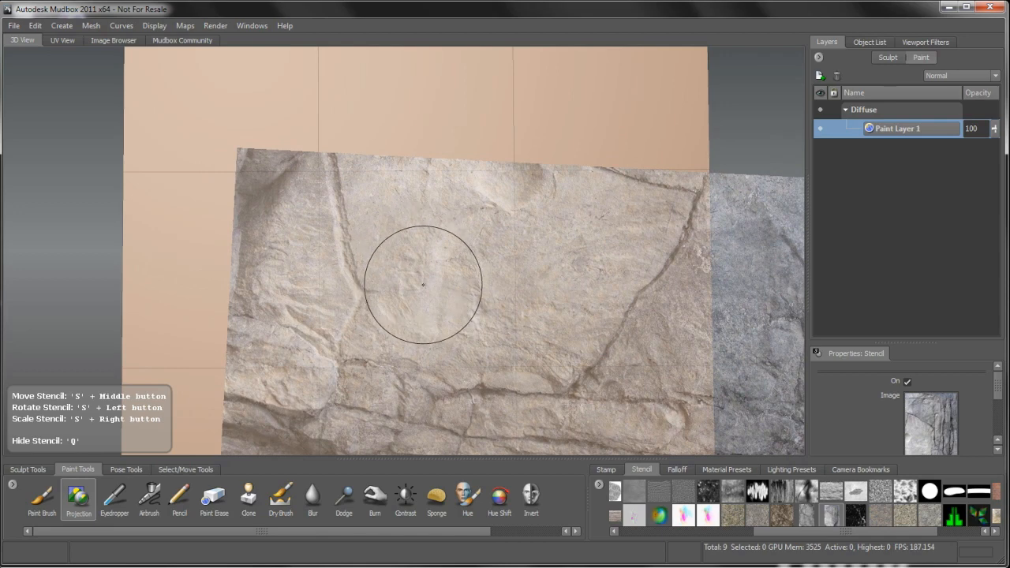
- Project the rock stencil onto the centre tile with broad strokes until the whole tile is covered
left_click_drag(412, 275, 432, 266)
left_click_drag(394, 294, 372, 187)
left_click_drag(459, 175, 339, 304)
mouse_move(341, 172)
left_mouse_down()
mouse_move(465, 177)
mouse_move(485, 234)
left_mouse_up()
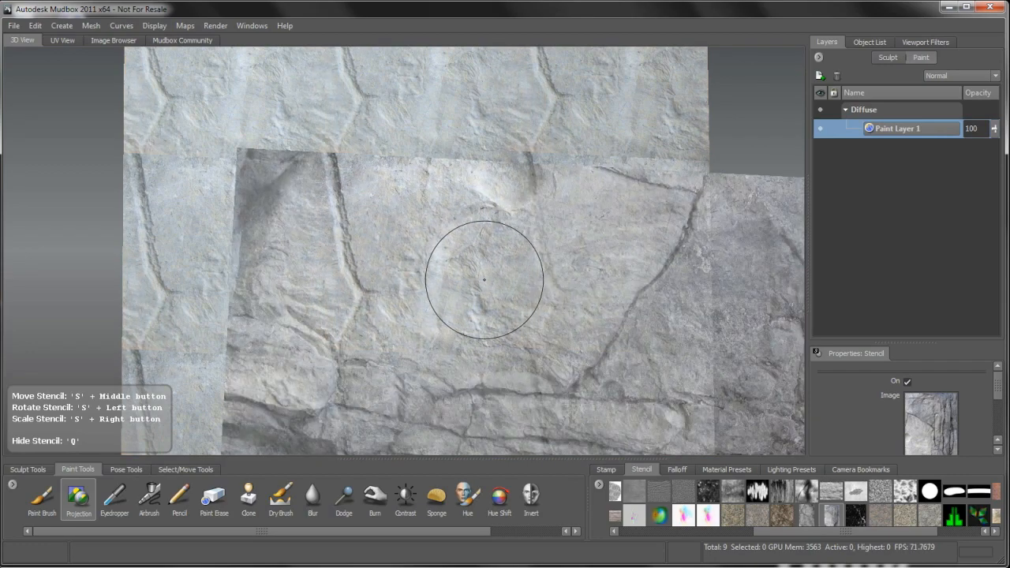
- Rotate and shift the rock stencil, then paint over the centre tile's seams and add a dark diagonal crack across its lower part
left_click_drag(501, 272, 501, 220)
middle_click_drag(501, 219, 433, 169)
mouse_move(450, 175)
left_mouse_down()
mouse_move(440, 169)
mouse_move(501, 172)
left_mouse_up()
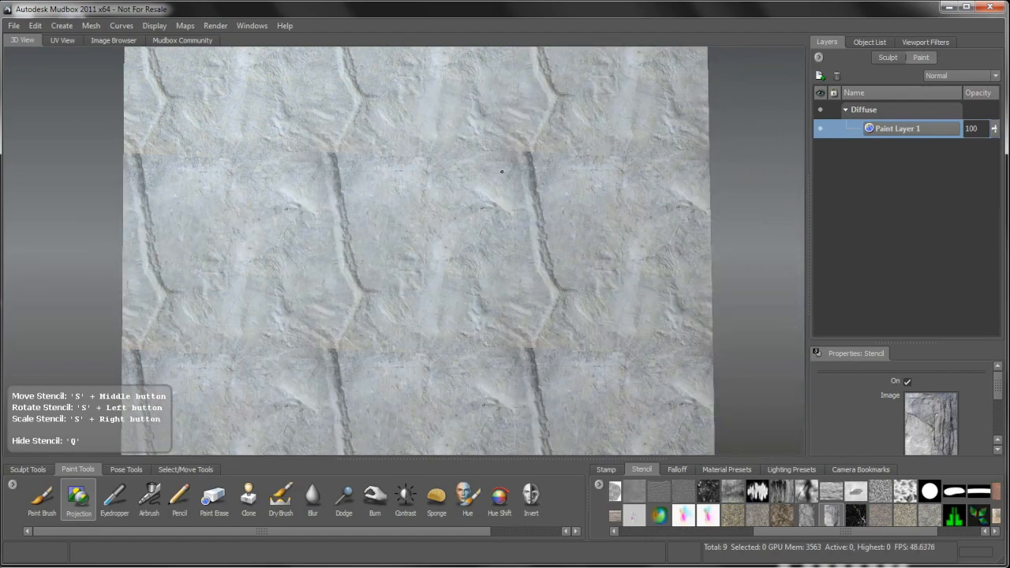
left_click_drag(379, 159, 334, 168)
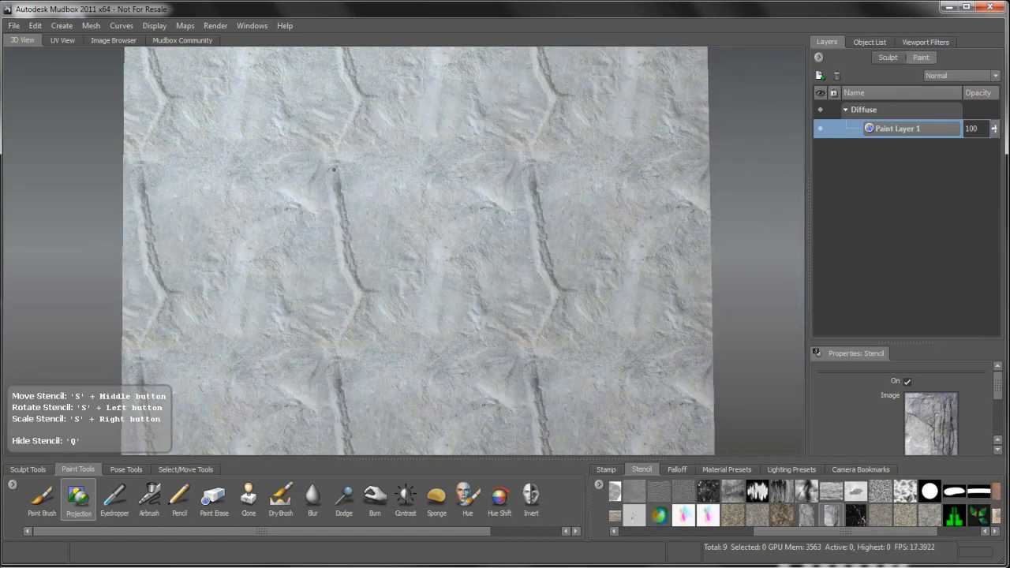
mouse_move(319, 246)
left_mouse_down()
mouse_move(323, 325)
mouse_move(347, 351)
mouse_move(380, 346)
mouse_move(331, 278)
mouse_move(446, 305)
mouse_move(416, 323)
mouse_move(435, 333)
mouse_move(401, 336)
mouse_move(483, 290)
mouse_move(484, 258)
left_mouse_up()
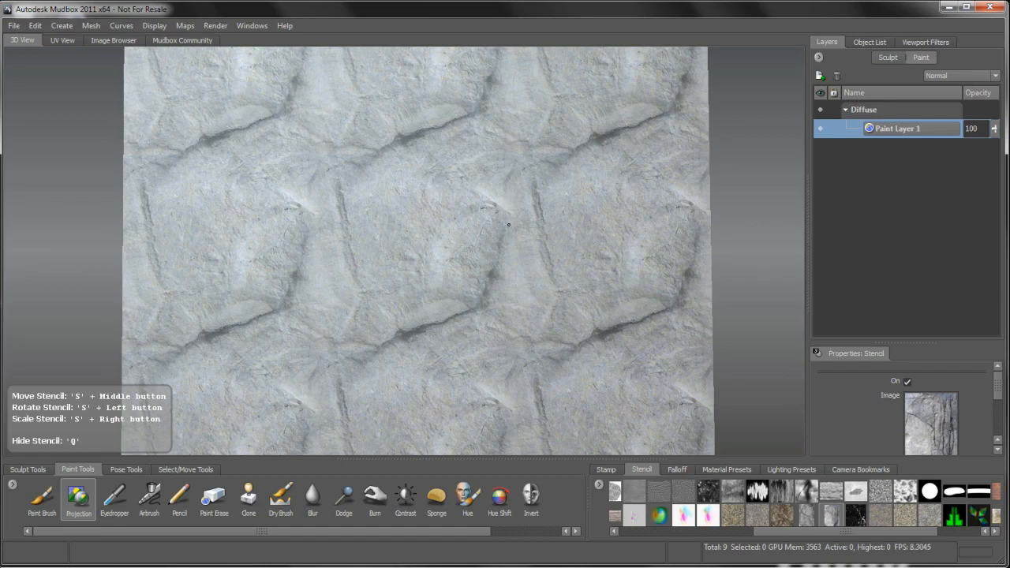
left_click_drag(513, 224, 504, 191)
- Examine the repeating rock texture across the tile borders with the stencil hidden, in both the 3D view and the UV view
key("q")
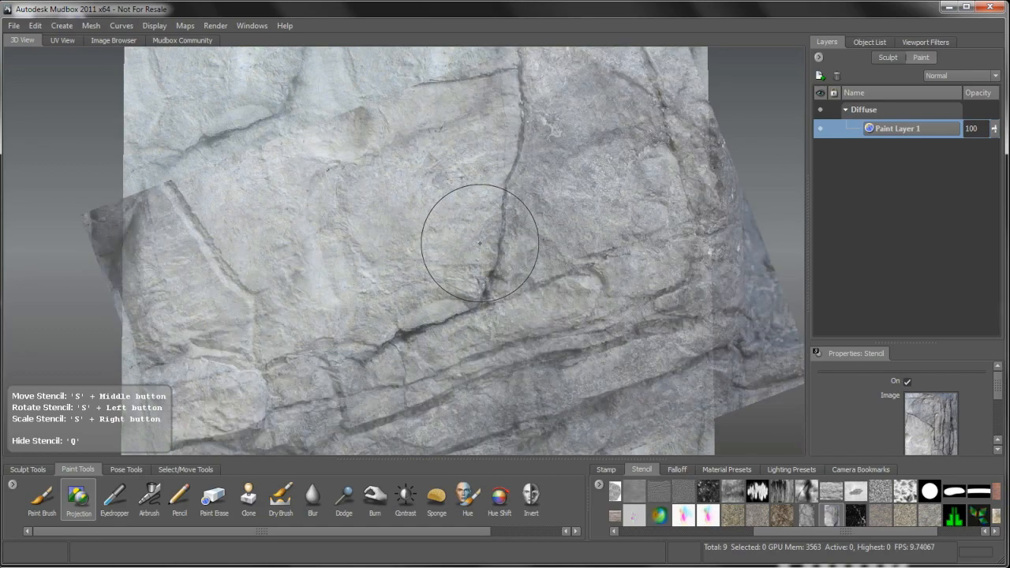
key("q")
right_click_drag(478, 305, 462, 194, "alt")
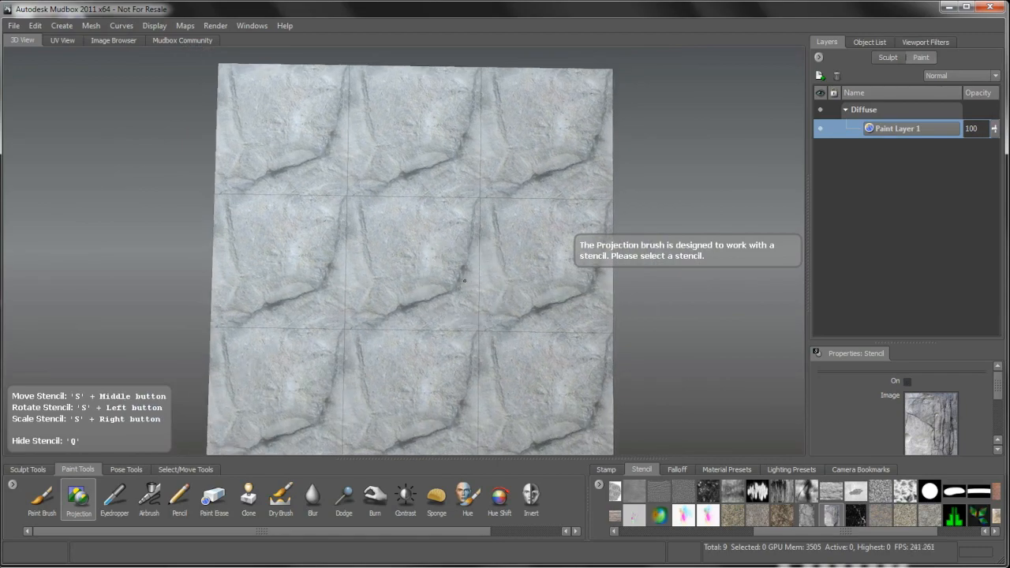
mouse_move(462, 237)
left_mouse_down("alt")
mouse_move(466, 277)
mouse_move(449, 226)
left_mouse_up("alt")
right_click_drag(448, 226, 466, 400, "alt")
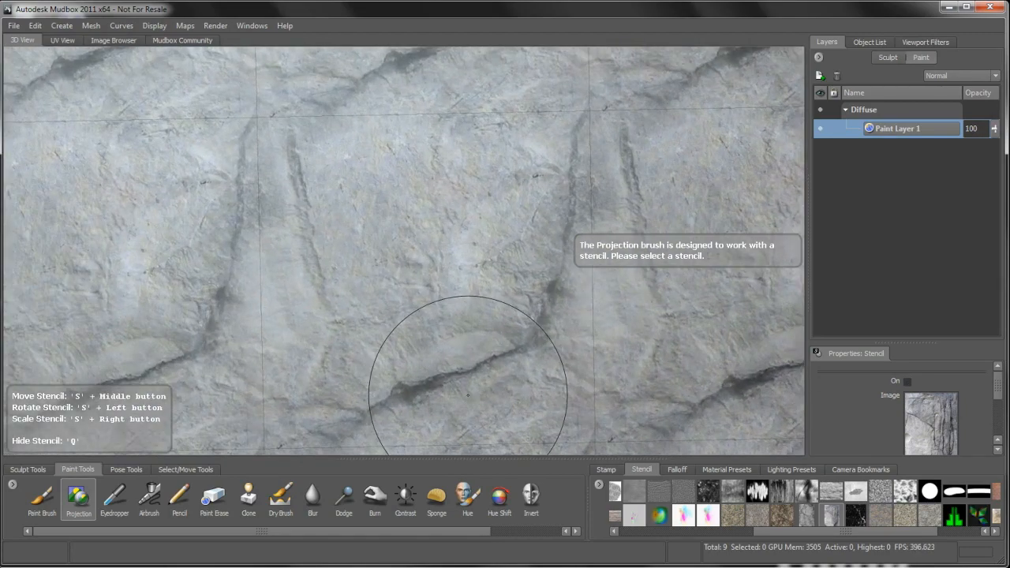
middle_click_drag(467, 400, 475, 354, "alt")
left_click(63, 41)
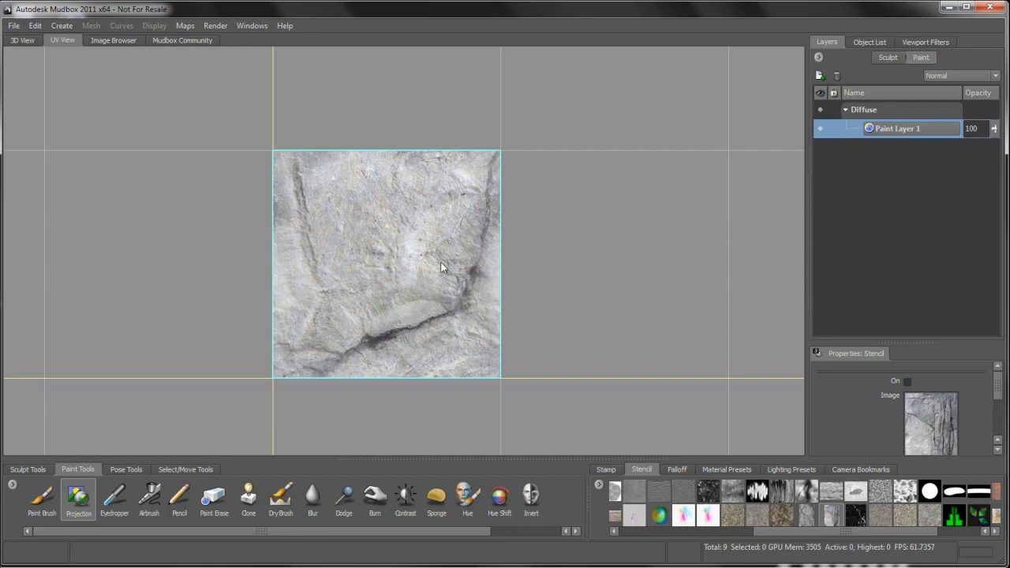
left_click(28, 42)
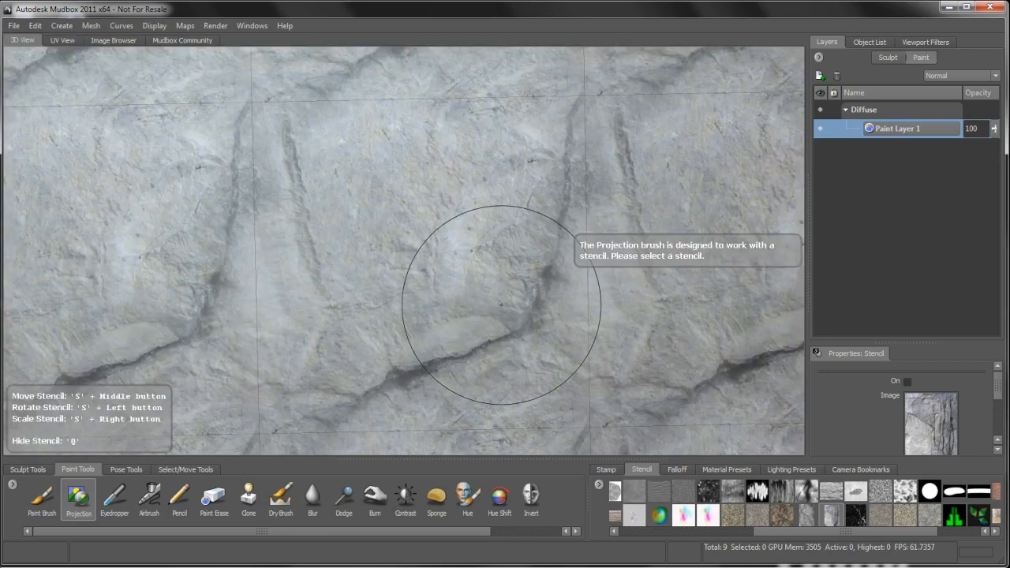
right_click_drag(502, 304, 504, 223, "alt")
mouse_move(504, 222)
left_mouse_down("alt")
mouse_move(464, 289)
mouse_move(455, 276)
left_mouse_up("alt")
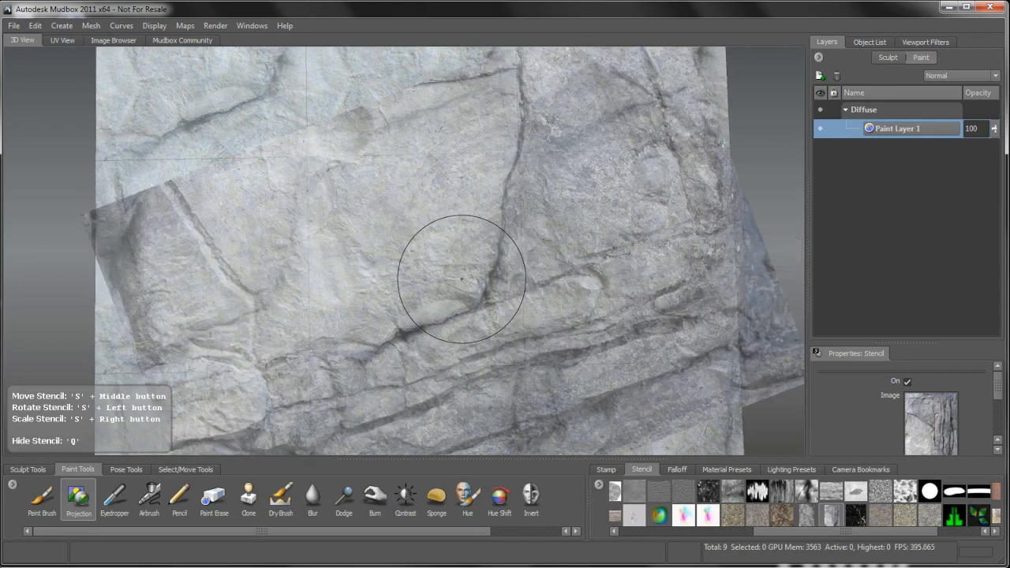
- Switch to the grey cracked rock stencil, then move and rotate it to cover the plane's centre tile
key("q")
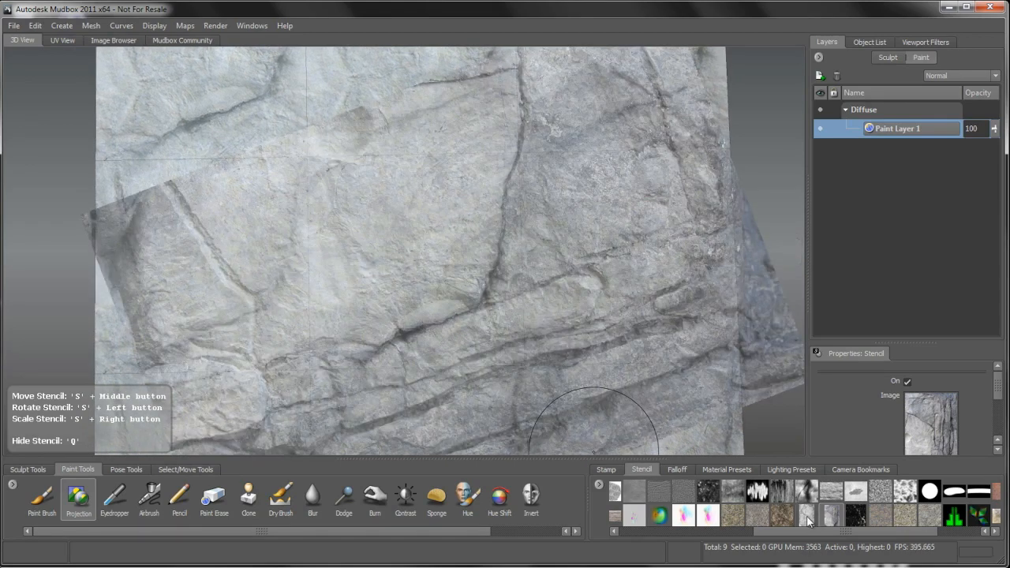
left_click_drag(780, 532, 789, 533)
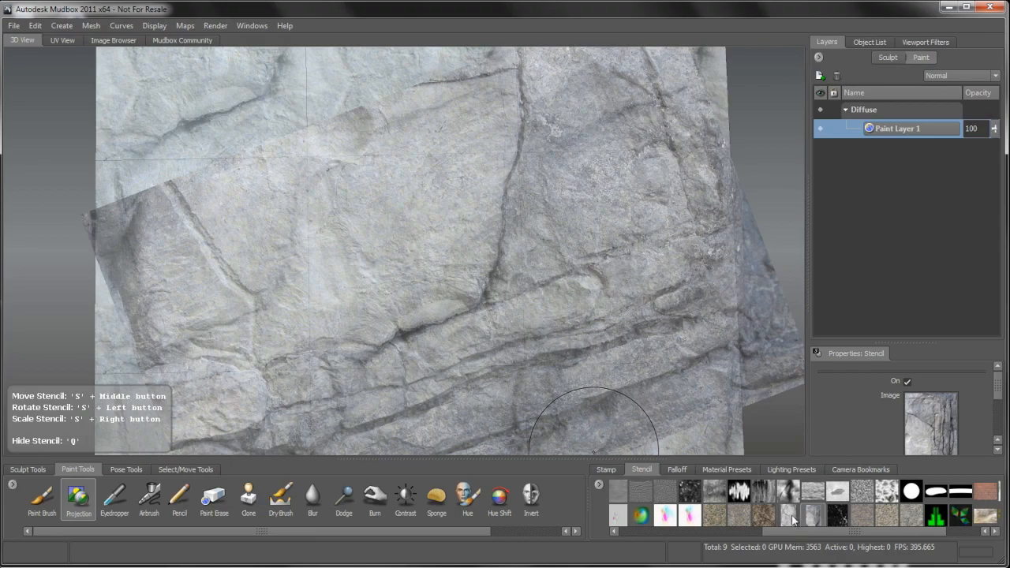
middle_click_drag(517, 293, 502, 204)
mouse_move(502, 204)
left_mouse_down()
mouse_move(580, 252)
mouse_move(597, 225)
mouse_move(629, 251)
mouse_move(591, 219)
mouse_move(632, 260)
left_mouse_up()
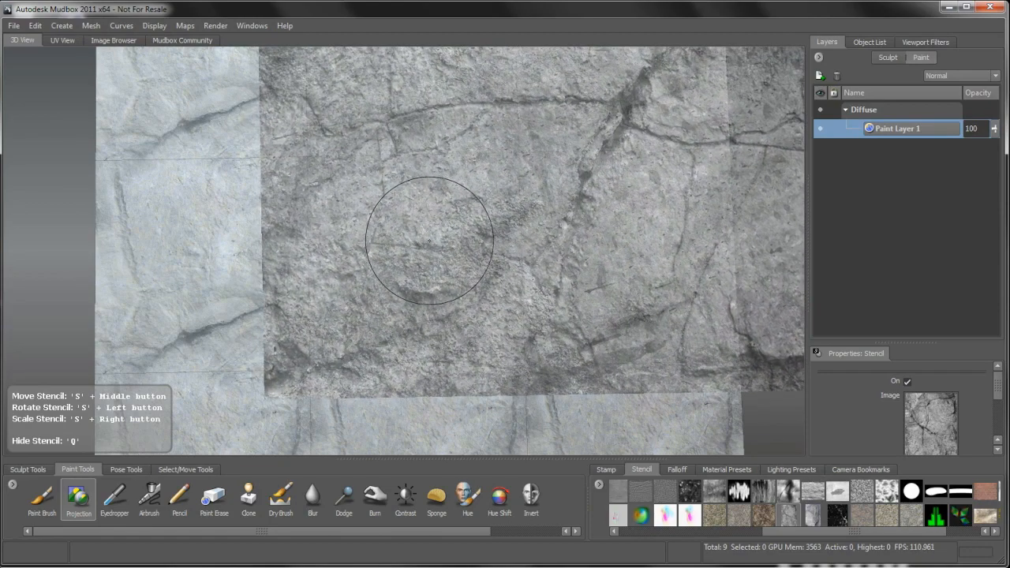
- Project the grey rock stencil over the centre tile and across its seams until the old texture is covered, then turn the stencil off
key("q")
mouse_move(401, 254)
left_mouse_down()
mouse_move(314, 177)
mouse_move(365, 152)
mouse_move(477, 168)
mouse_move(501, 340)
mouse_move(378, 327)
mouse_move(323, 217)
mouse_move(371, 284)
mouse_move(426, 276)
mouse_move(491, 207)
left_mouse_up()
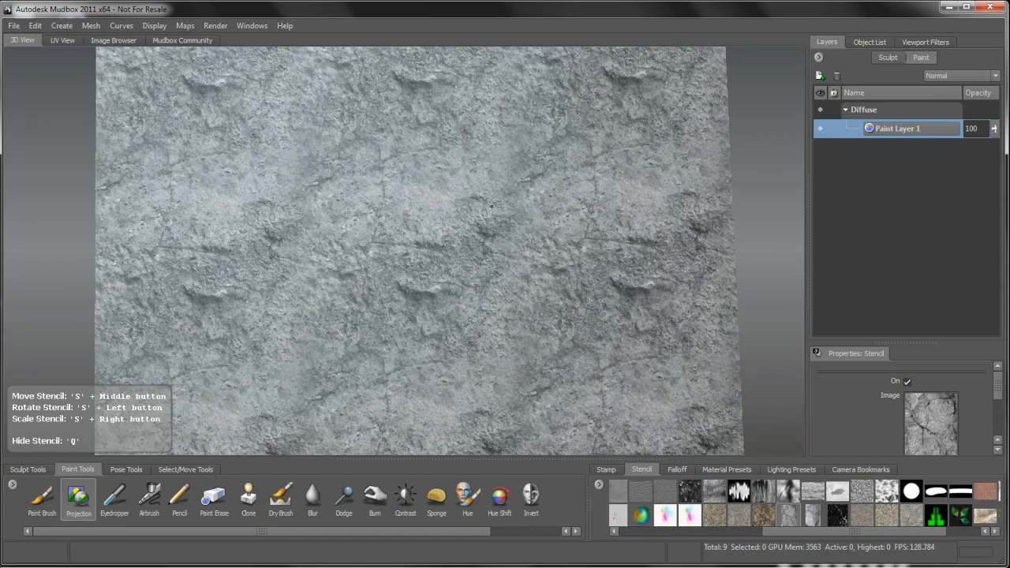
mouse_move(476, 157)
left_mouse_down()
mouse_move(342, 163)
mouse_move(317, 292)
mouse_move(324, 338)
mouse_move(407, 334)
mouse_move(400, 350)
mouse_move(475, 334)
left_mouse_up()
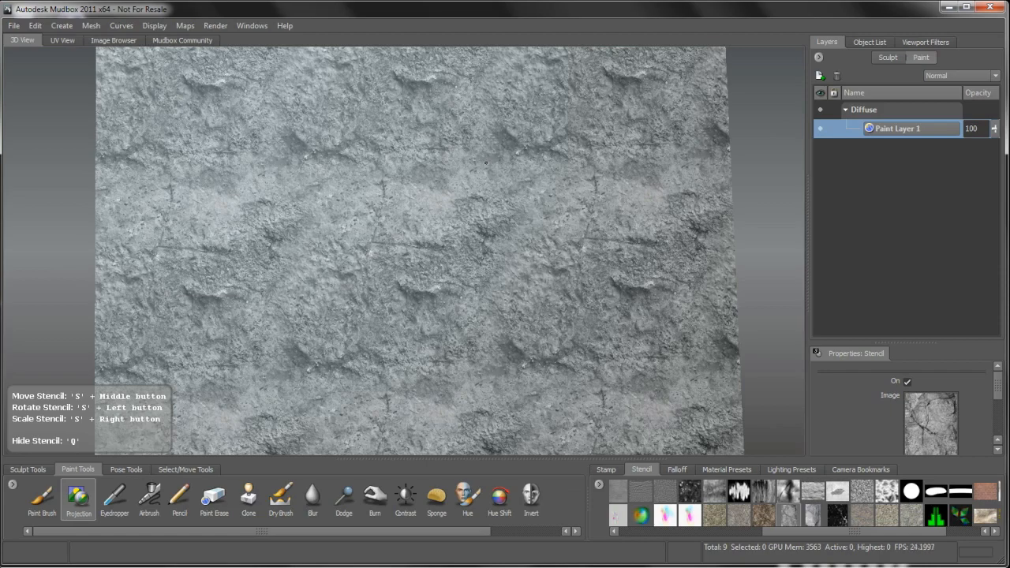
left_click_drag(486, 162, 475, 143)
key("q")
- Examine the repainted grey rock texture for visible seams in the UV view and across the whole plane in the 3D view
right_click_drag(443, 278, 444, 280, "alt")
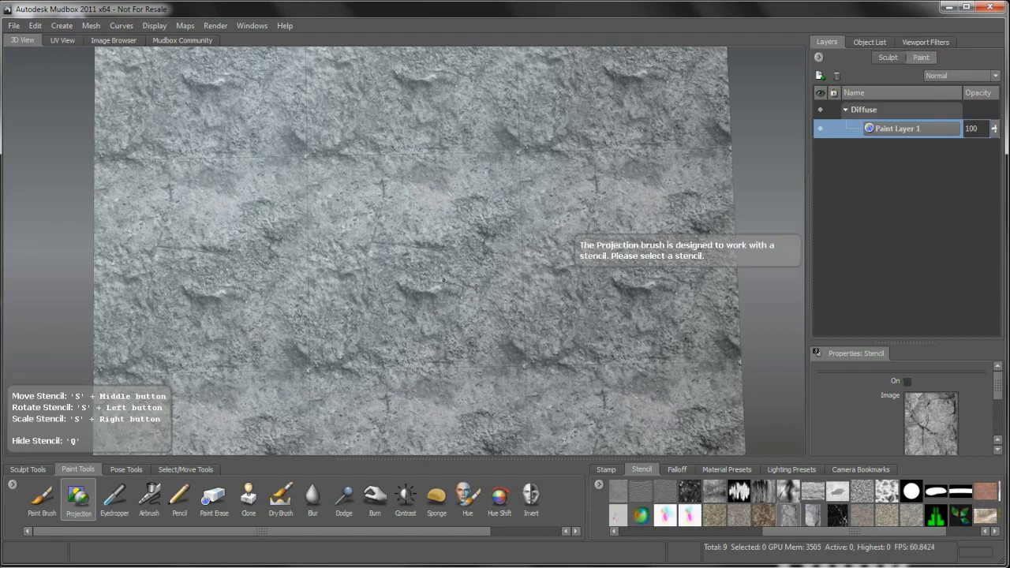
left_click(63, 41)
right_click_drag(427, 258, 425, 222, "alt")
middle_click_drag(425, 222, 435, 280, "alt")
left_click(25, 41)
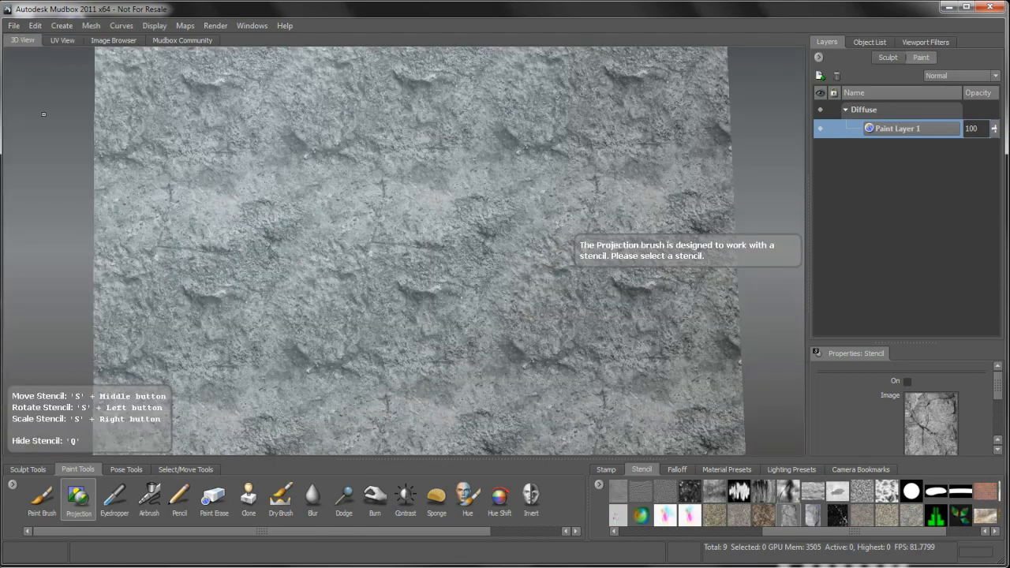
left_click_drag(462, 335, 467, 317, "alt")
right_click_drag(467, 317, 434, 286, "alt")
left_click_drag(434, 286, 427, 297, "alt")
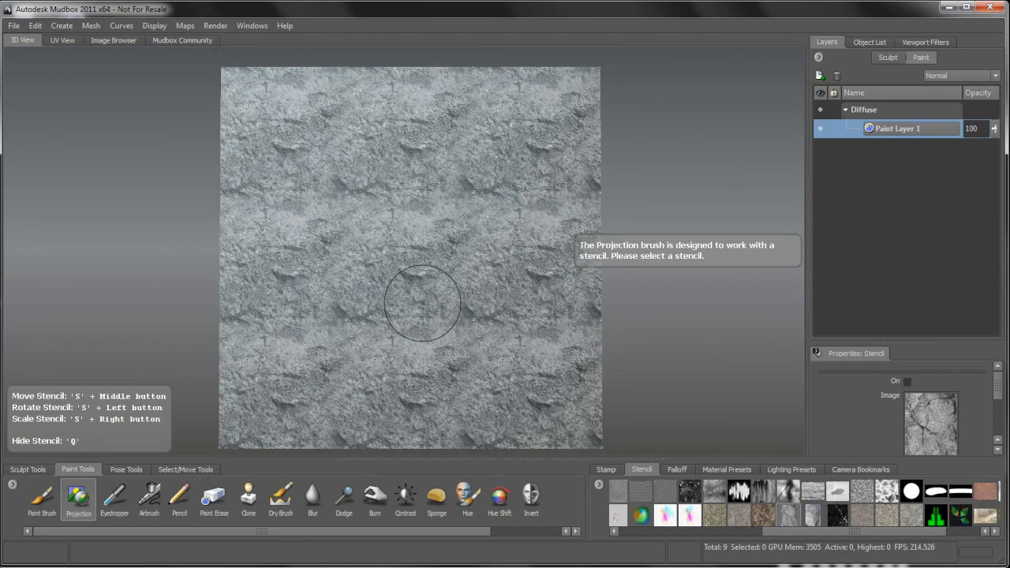
right_click_drag(422, 304, 429, 229, "alt")
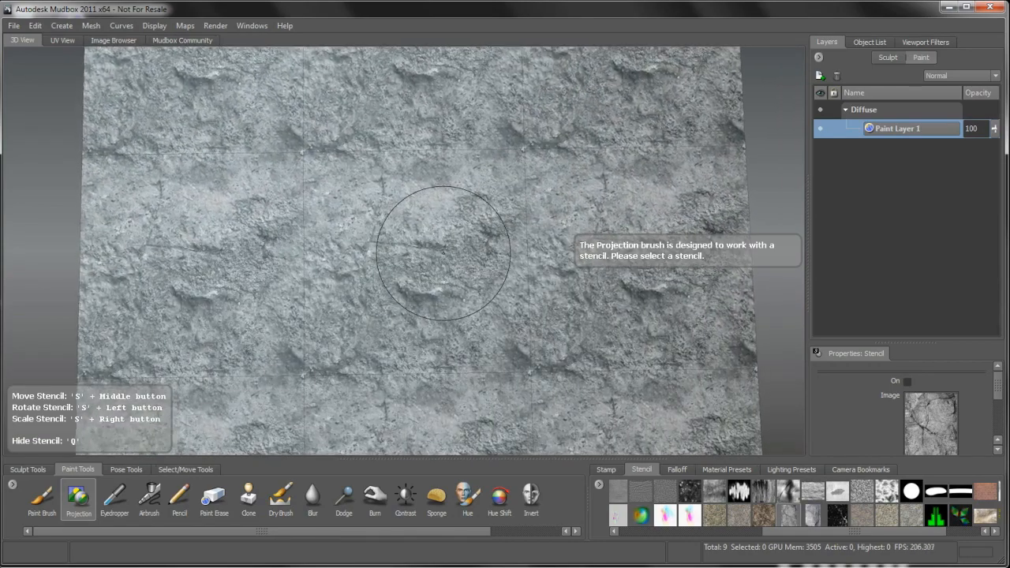
- Export Paint Layer 1 to the Textures folder as Rock_tile in JPG [8 bit, RGB] format
right_click(882, 132)
left_click(928, 241)
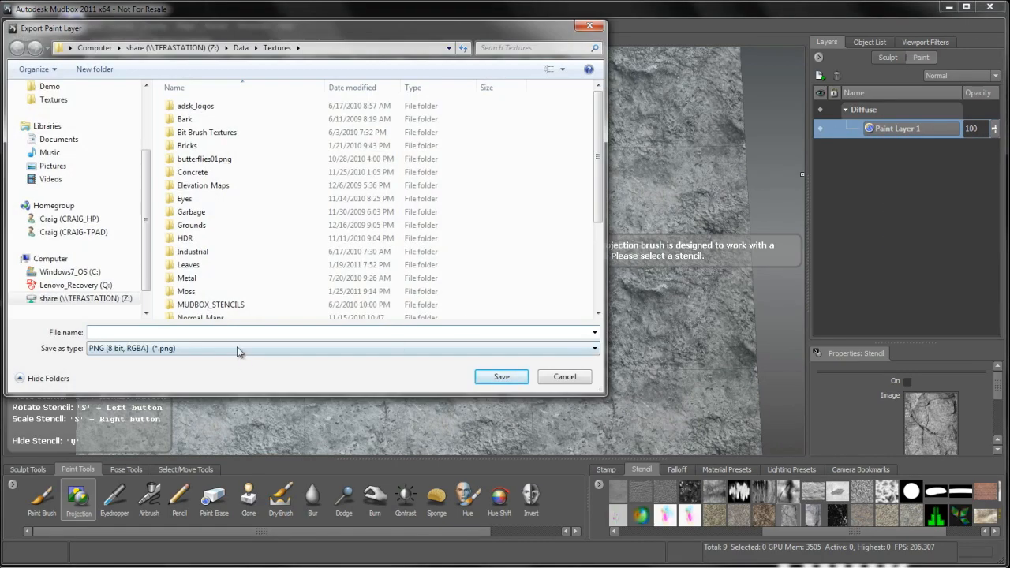
type("Ro")
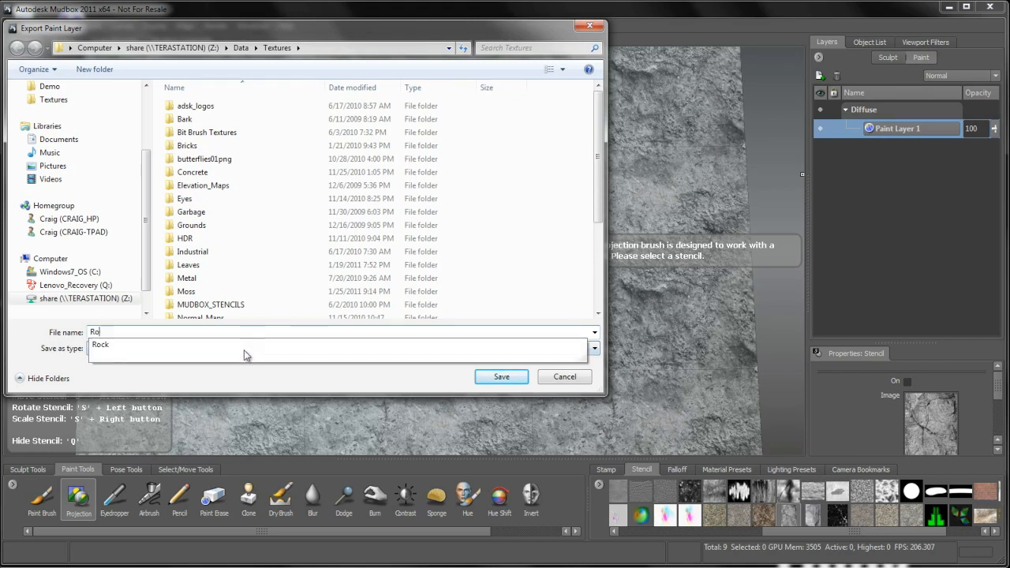
type("ck_tile")
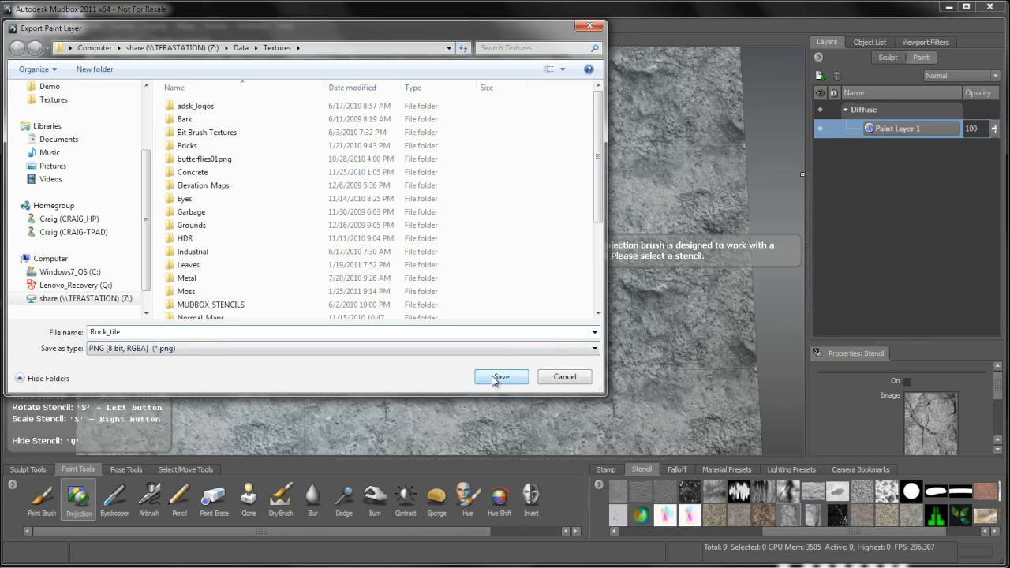
left_click(478, 354)
left_click(310, 379)
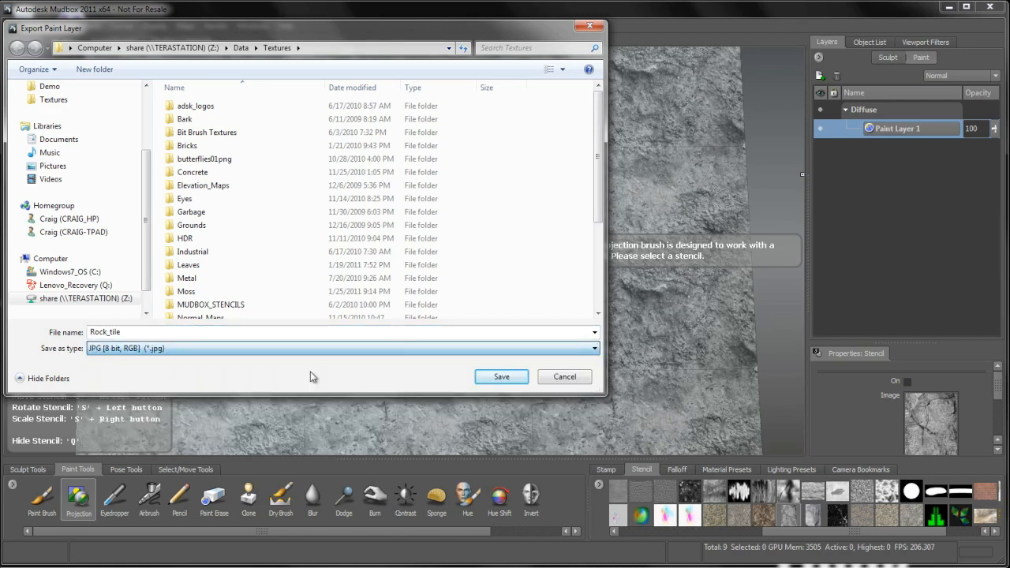
left_click(501, 377)
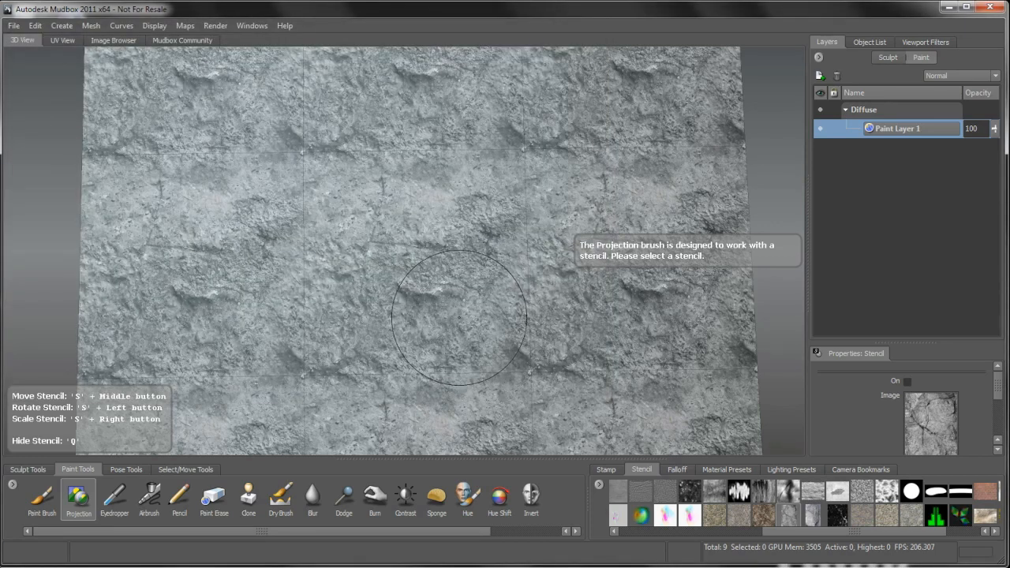
- Browse up to the Z:/Data/Textures folder in the Image Browser and open the exported Rock_tile.jpg
left_click(112, 40)
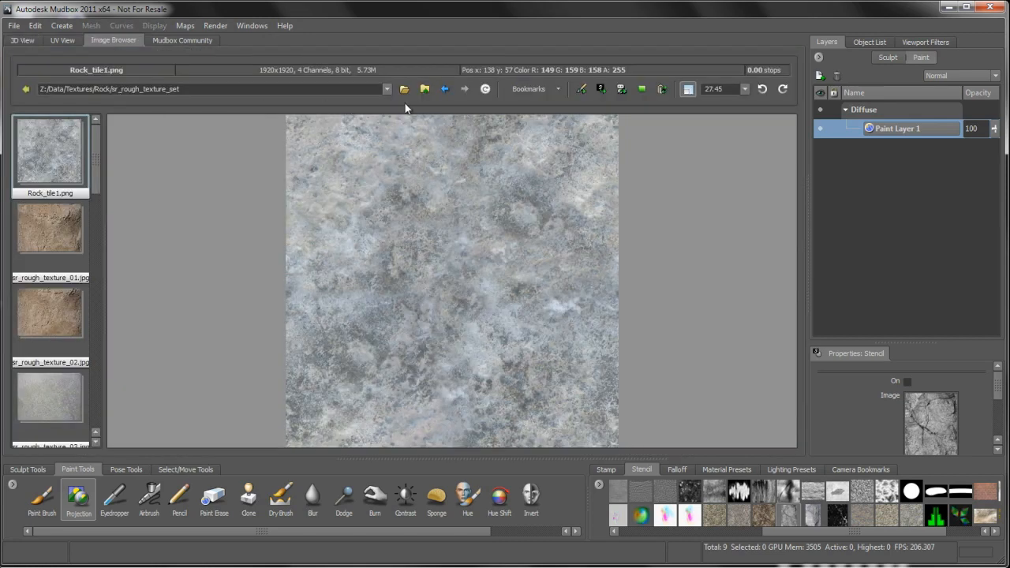
left_click(424, 89)
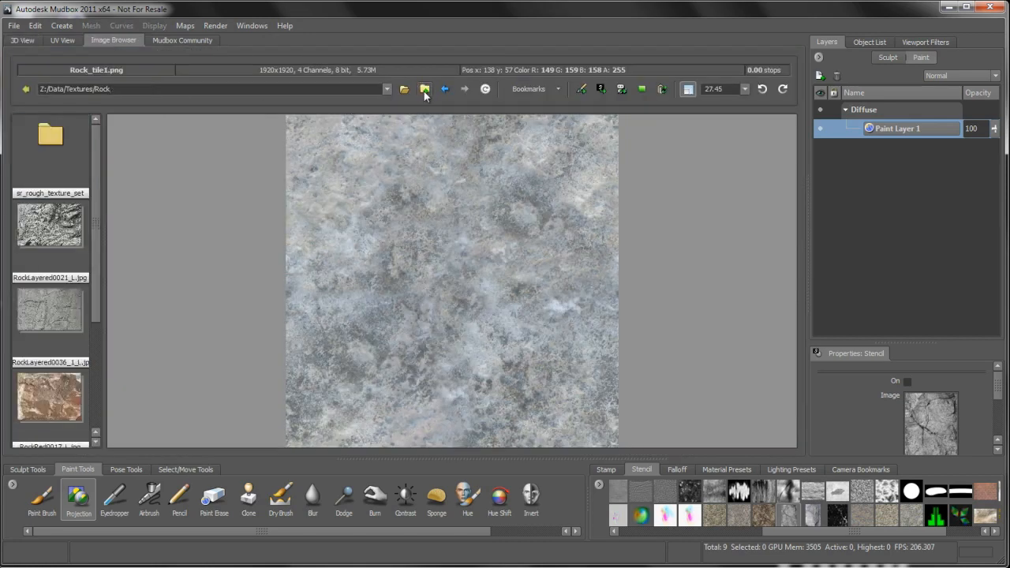
left_click(424, 89)
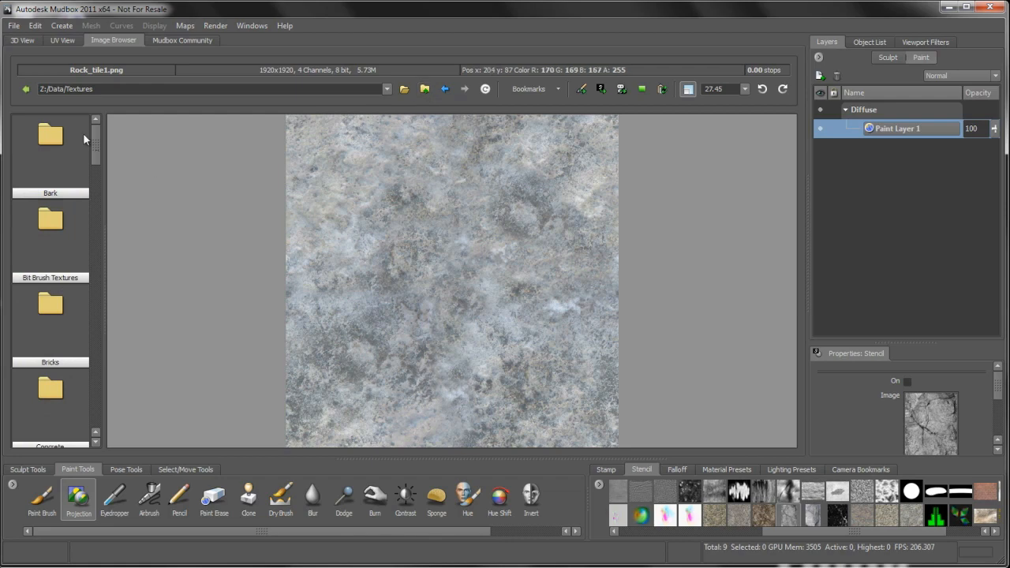
left_click_drag(96, 144, 93, 409)
left_click(66, 329)
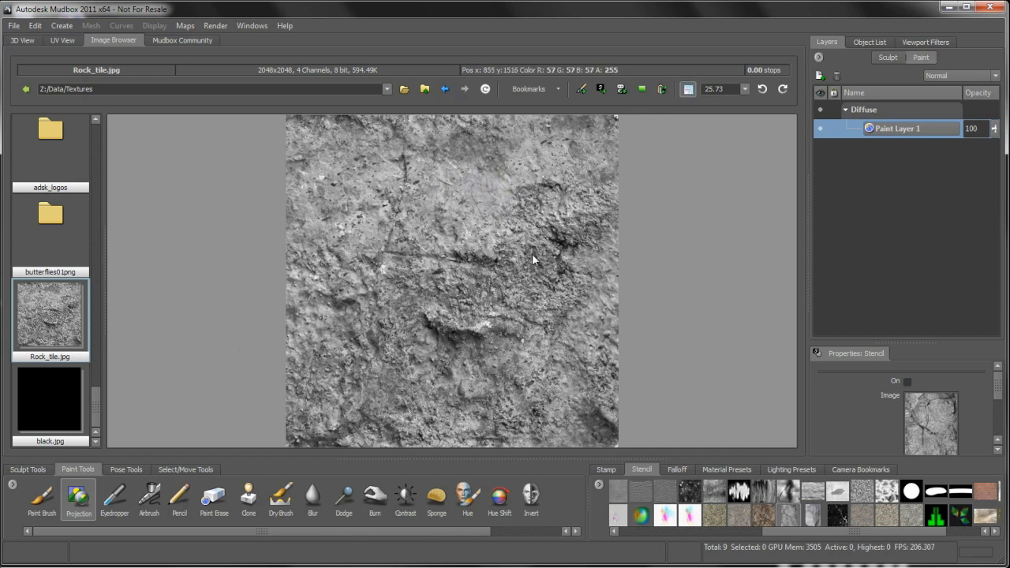
- Examine the exported rock tile at several zoom levels and compare it with the painted tile in the UV view
scroll(535, 249, "down", 1)
scroll(524, 271, "down", 1)
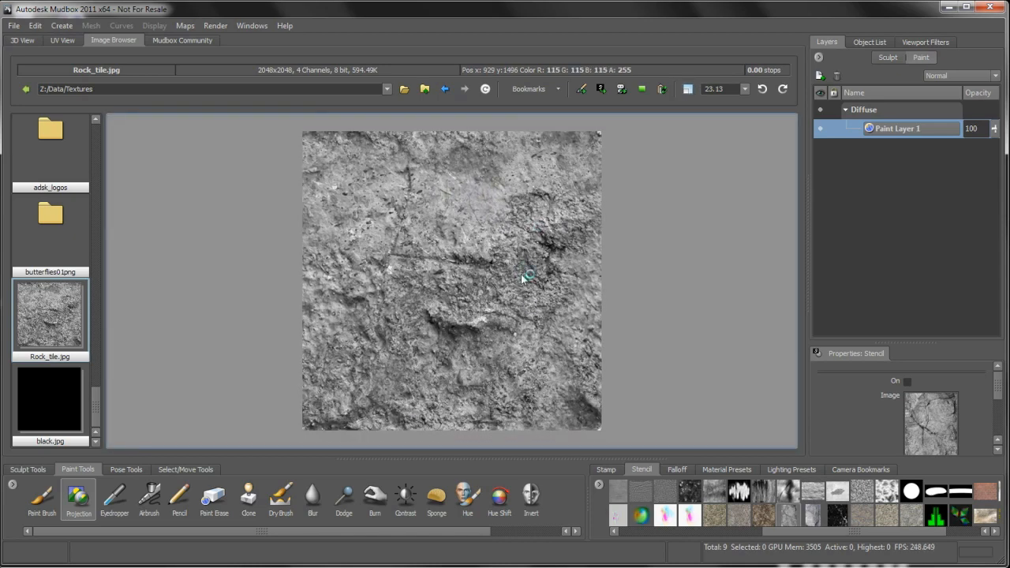
scroll(525, 270, "up", 1)
scroll(530, 236, "down", 1)
scroll(535, 224, "up", 1)
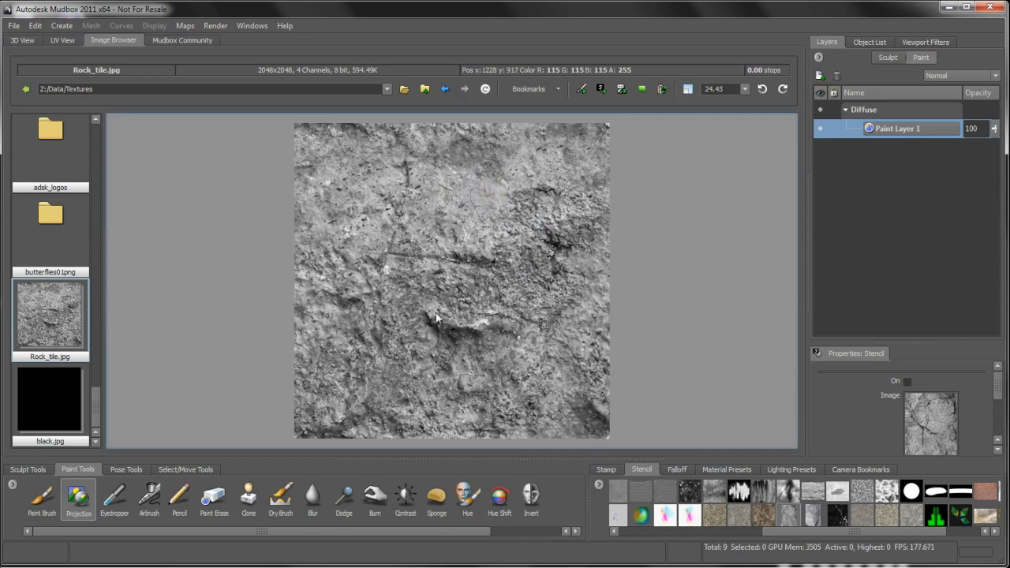
scroll(402, 306, "down", 1)
scroll(505, 292, "down", 1)
scroll(614, 260, "down", 1)
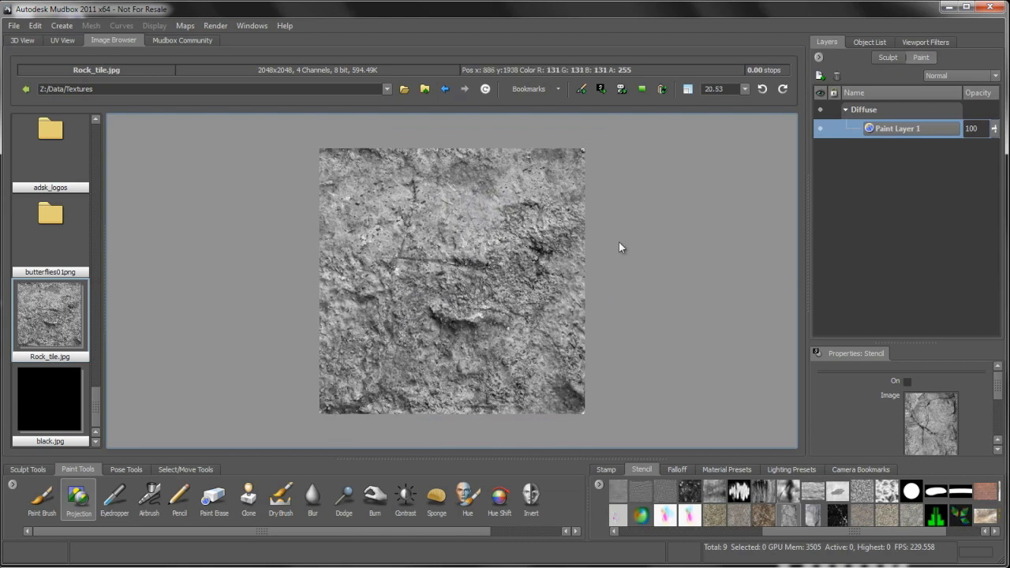
scroll(594, 284, "up", 1)
scroll(506, 362, "down", 14)
scroll(472, 347, "up", 10)
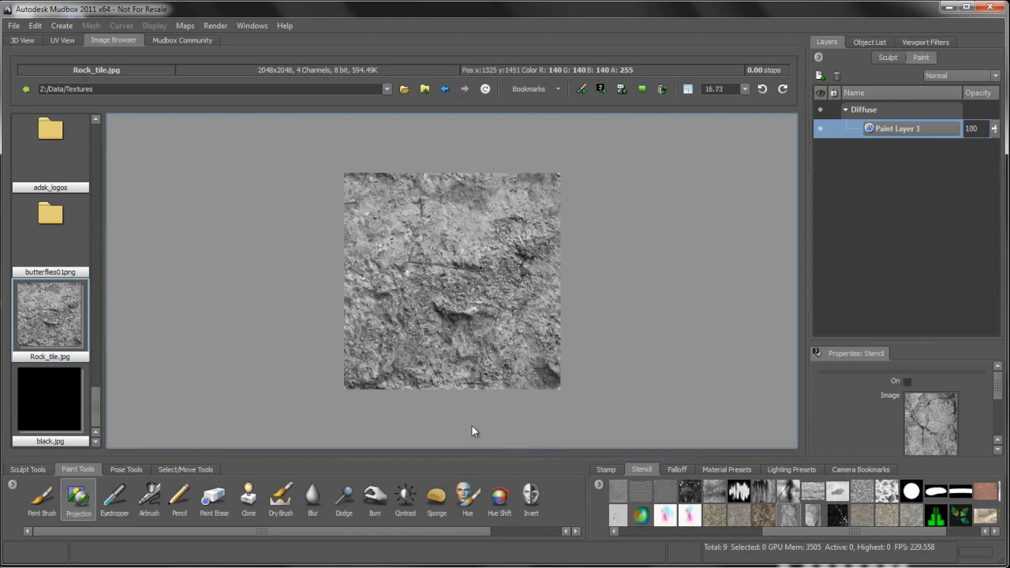
scroll(471, 431, "up", 3)
left_click(25, 41)
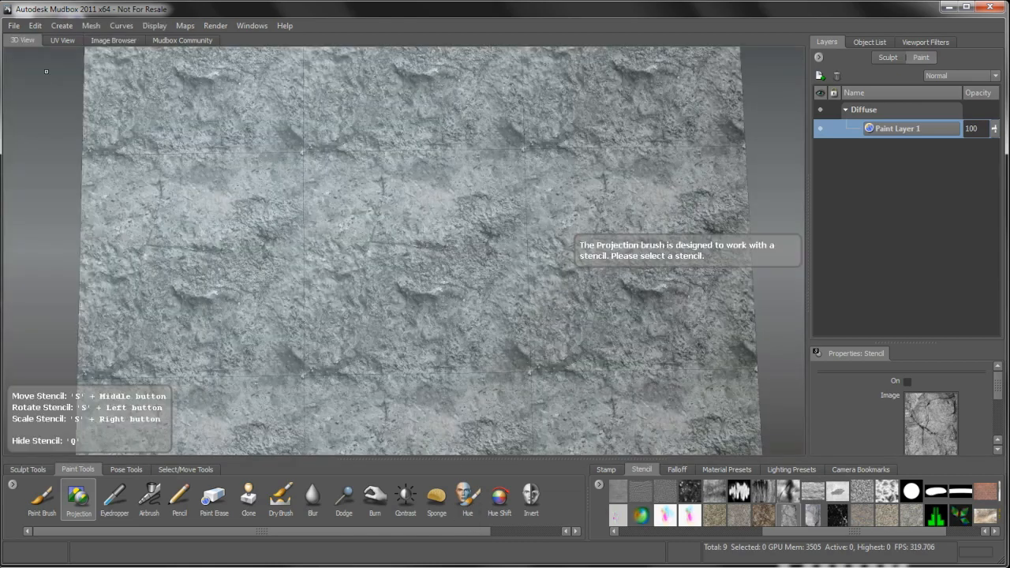
left_click(58, 41)
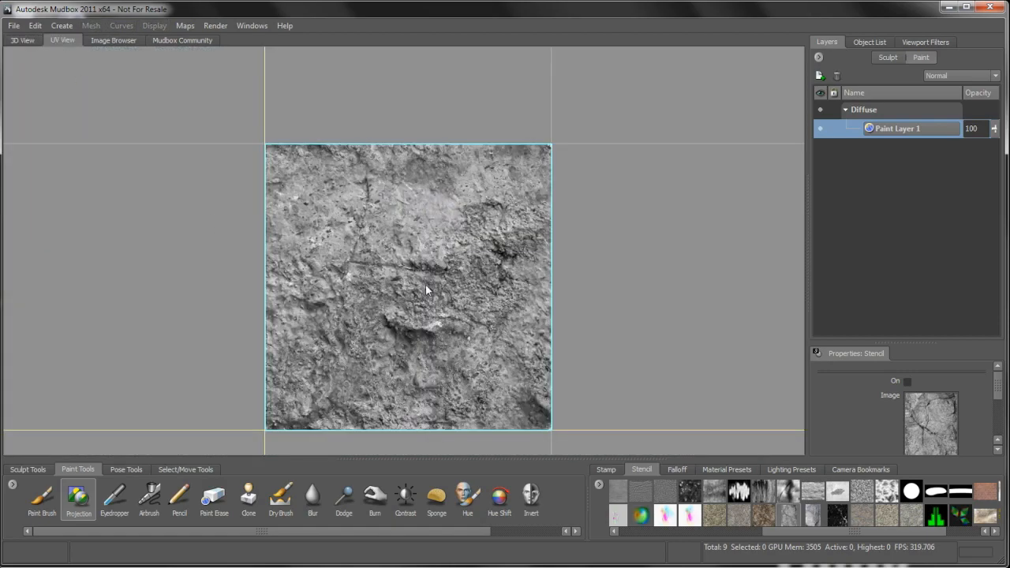
left_click(111, 40)
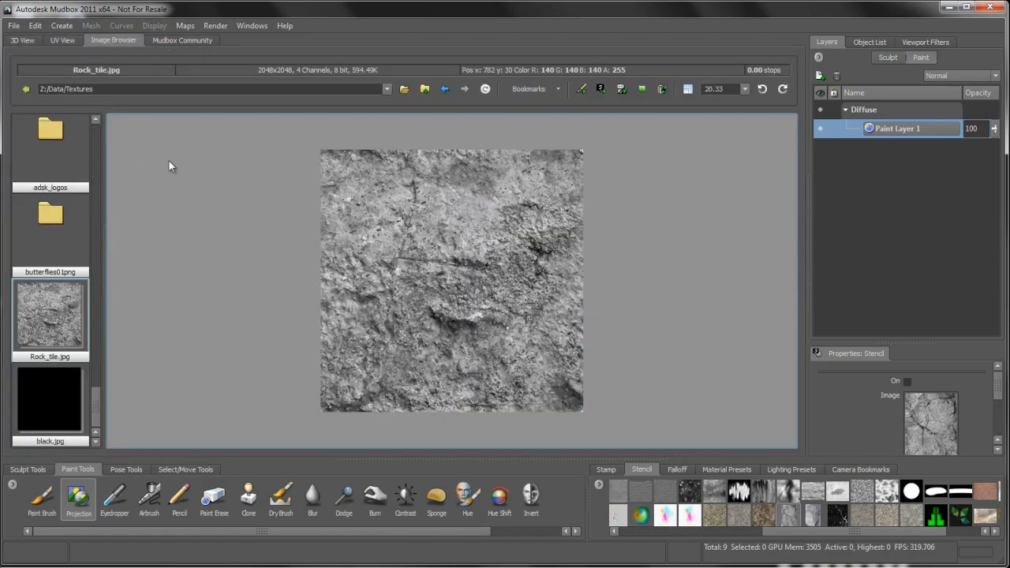
- Inspect how the finished rock tile repeats across the plane in the 3D view from several angles and distances
left_click(22, 40)
right_click_drag(483, 281, 474, 247, "alt")
left_click_drag(473, 248, 452, 310, "alt")
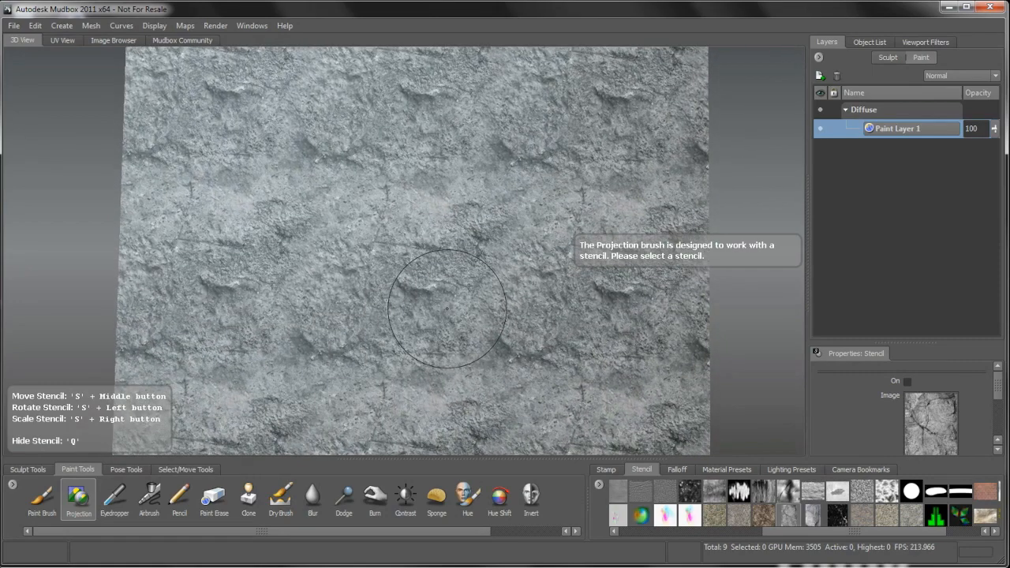
right_click_drag(460, 267, 465, 280, "alt")
left_click_drag(466, 279, 463, 234, "alt")
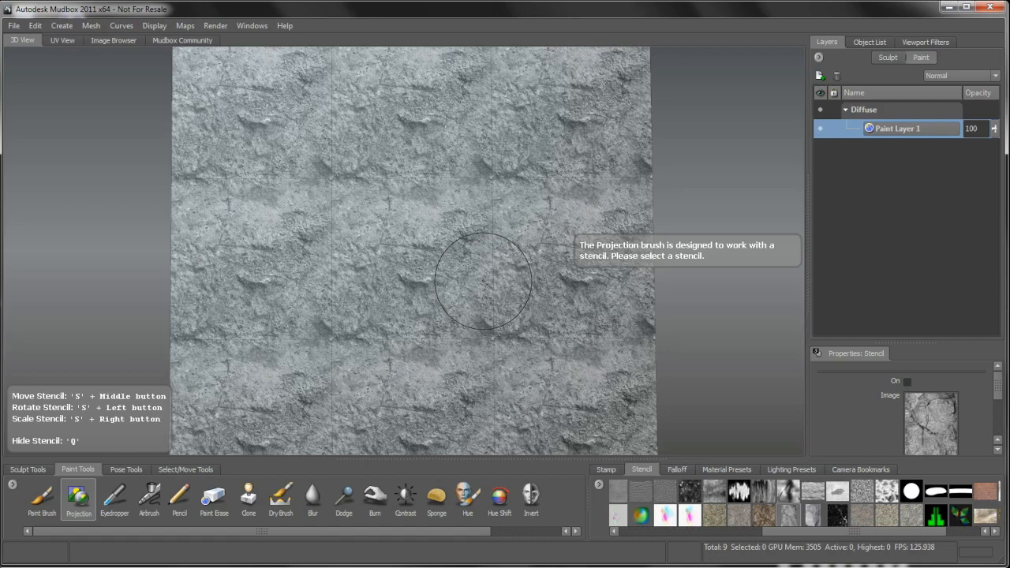
mouse_move(459, 236)
left_mouse_down("alt")
mouse_move(461, 265)
mouse_move(458, 221)
mouse_move(463, 291)
mouse_move(442, 214)
left_mouse_up("alt")
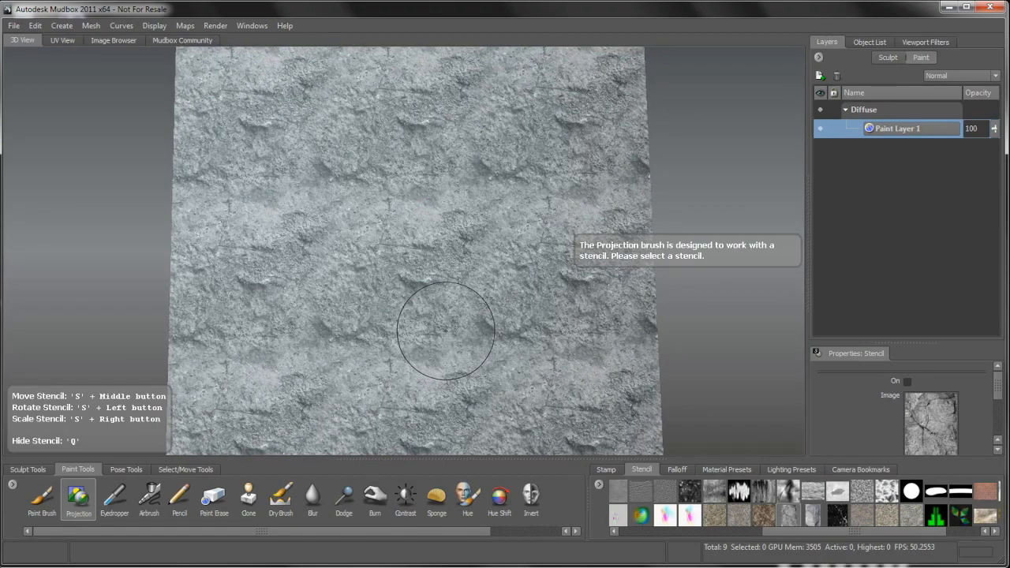
mouse_move(451, 292)
left_mouse_down("alt")
mouse_move(451, 309)
mouse_move(428, 316)
left_mouse_up("alt")
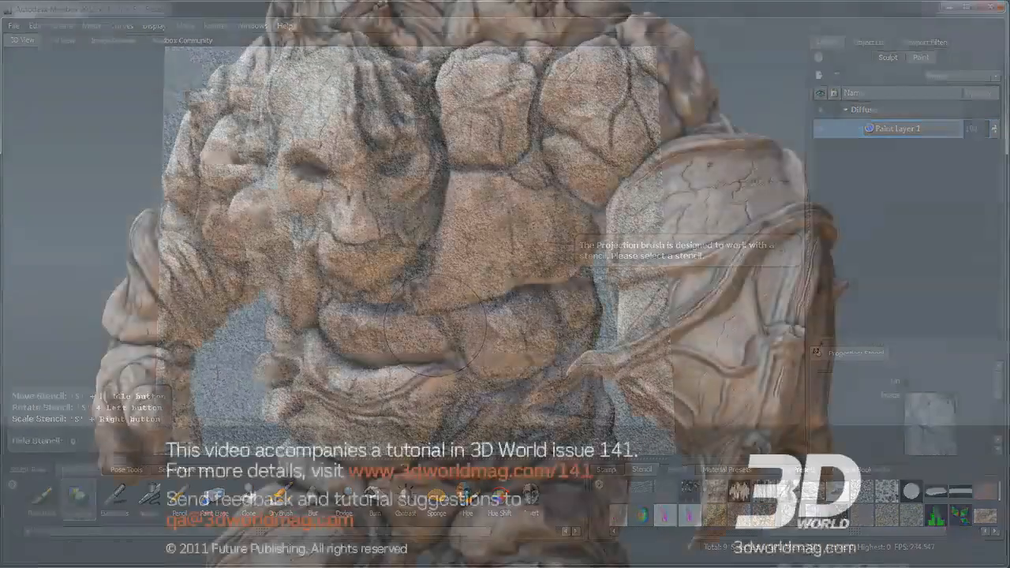